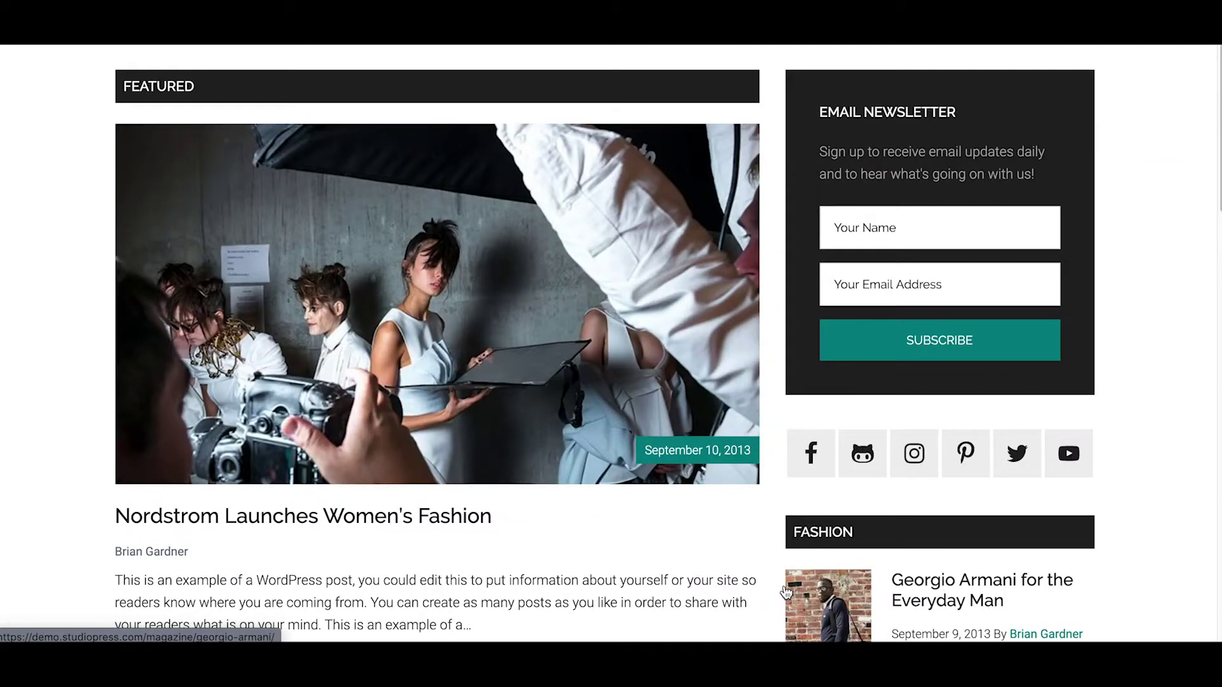
- Scroll through the homepage's Featured, Personal Finance and Stock Investing sections
scroll(525, 344, up, 3)
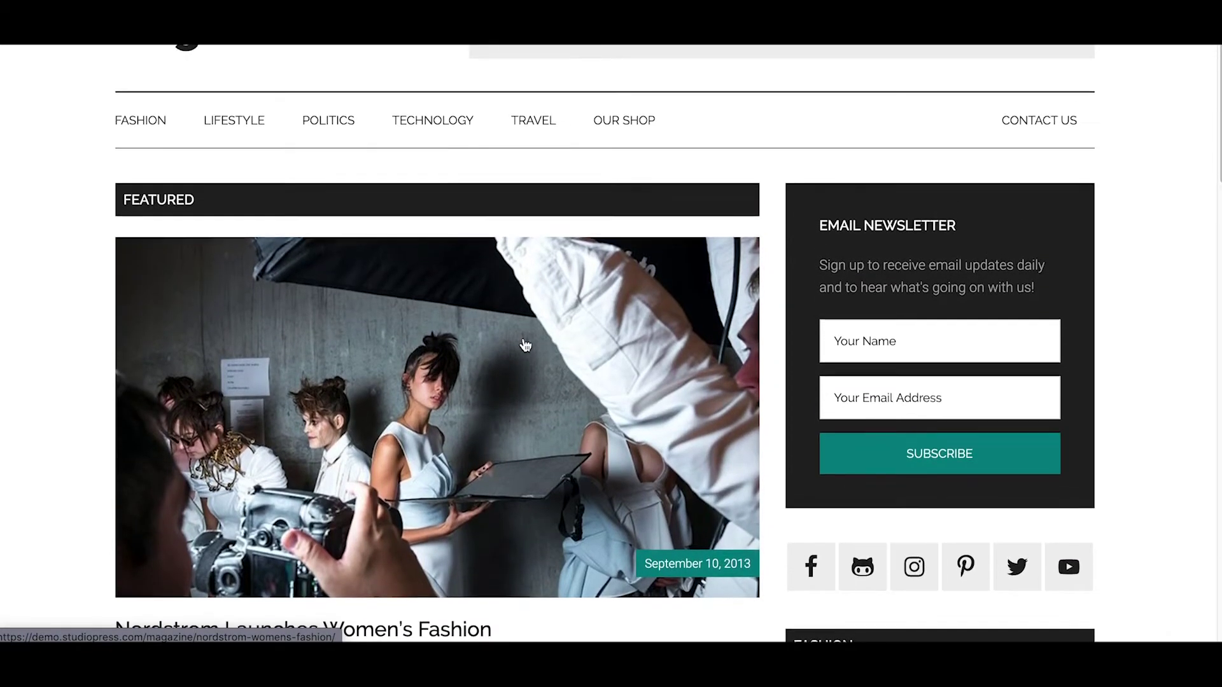
scroll(525, 344, down, 3)
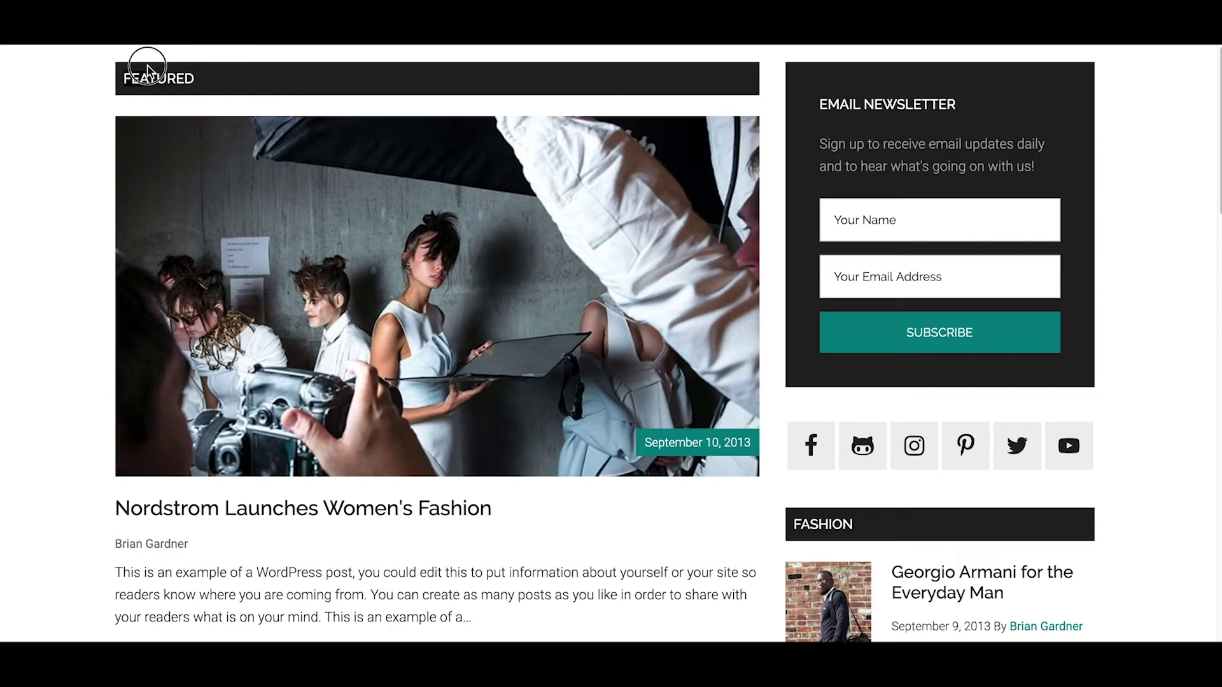
scroll(172, 403, down, 5)
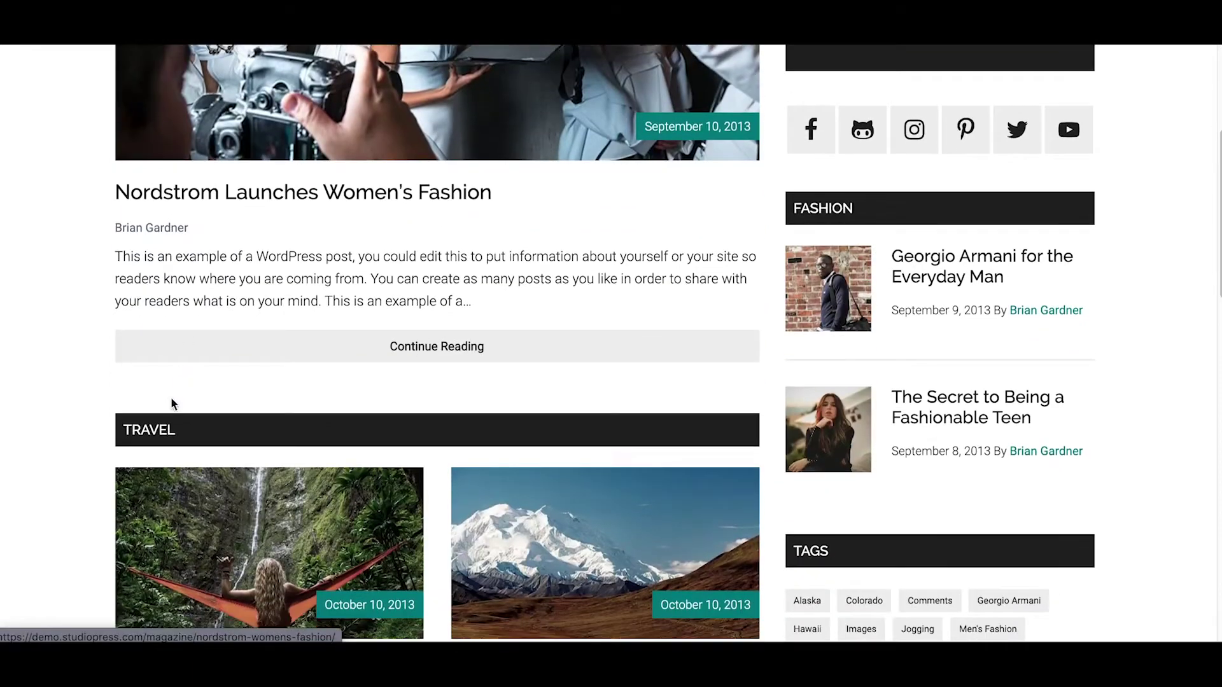
scroll(173, 403, down, 5)
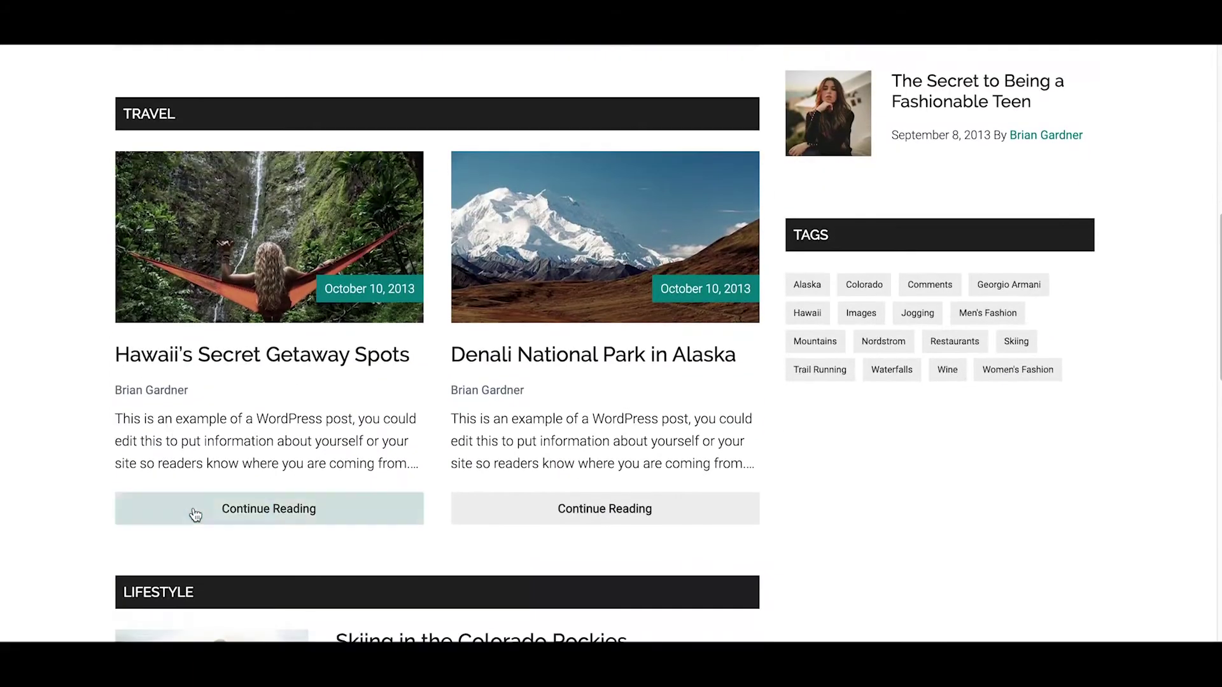
scroll(248, 513, up, 8)
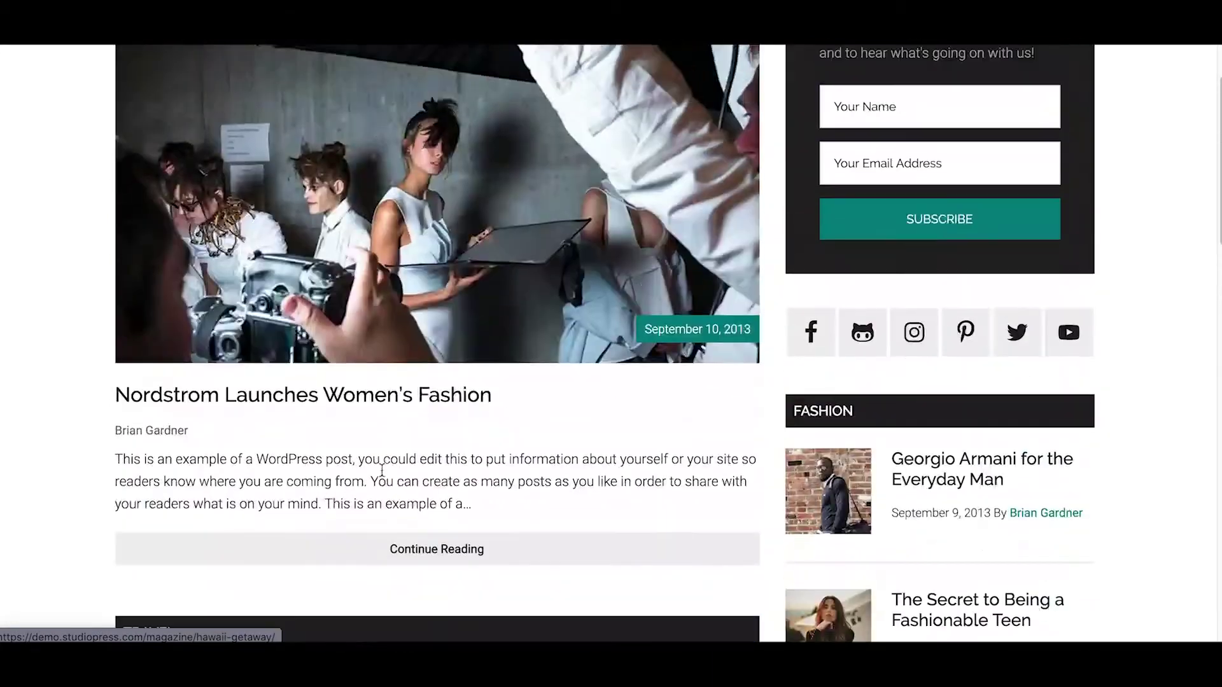
scroll(663, 400, down, 1)
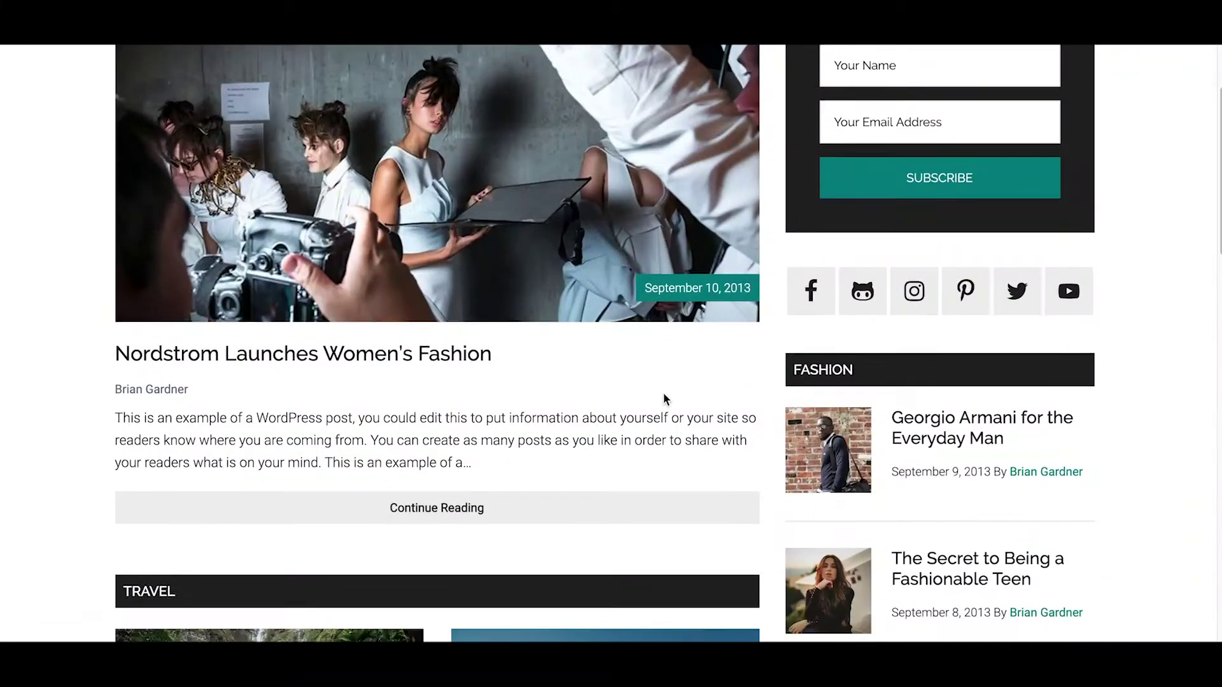
scroll(663, 399, down, 4)
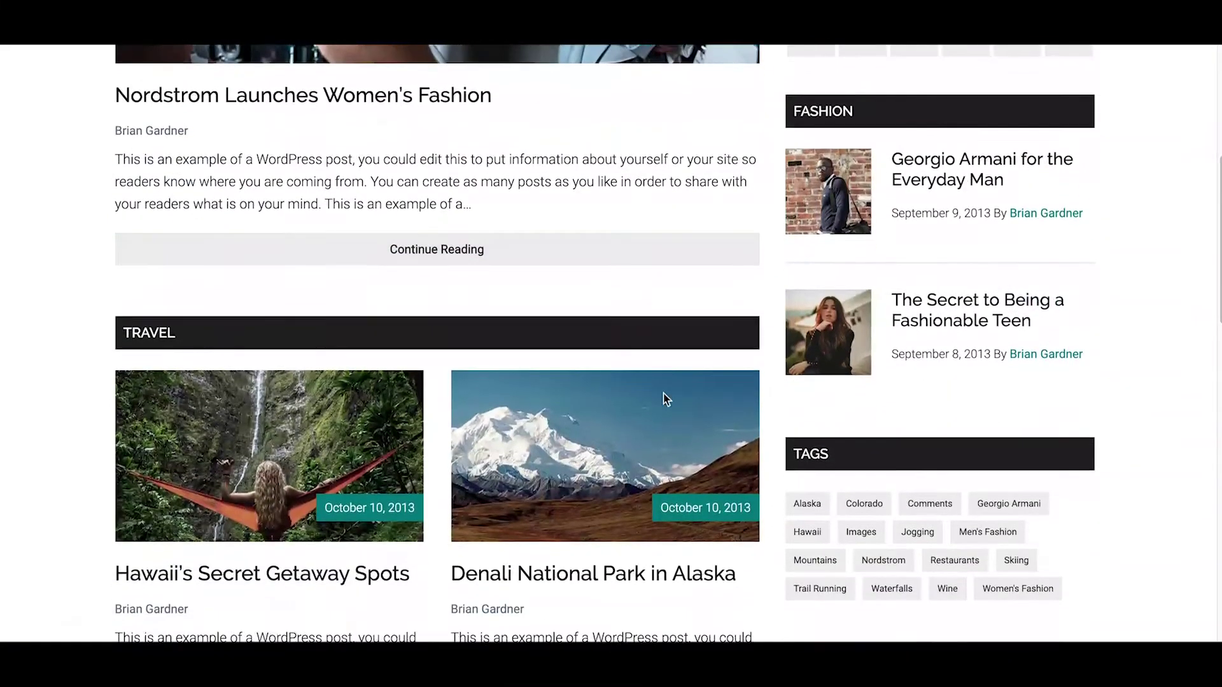
scroll(663, 400, down, 2)
scroll(663, 400, up, 4)
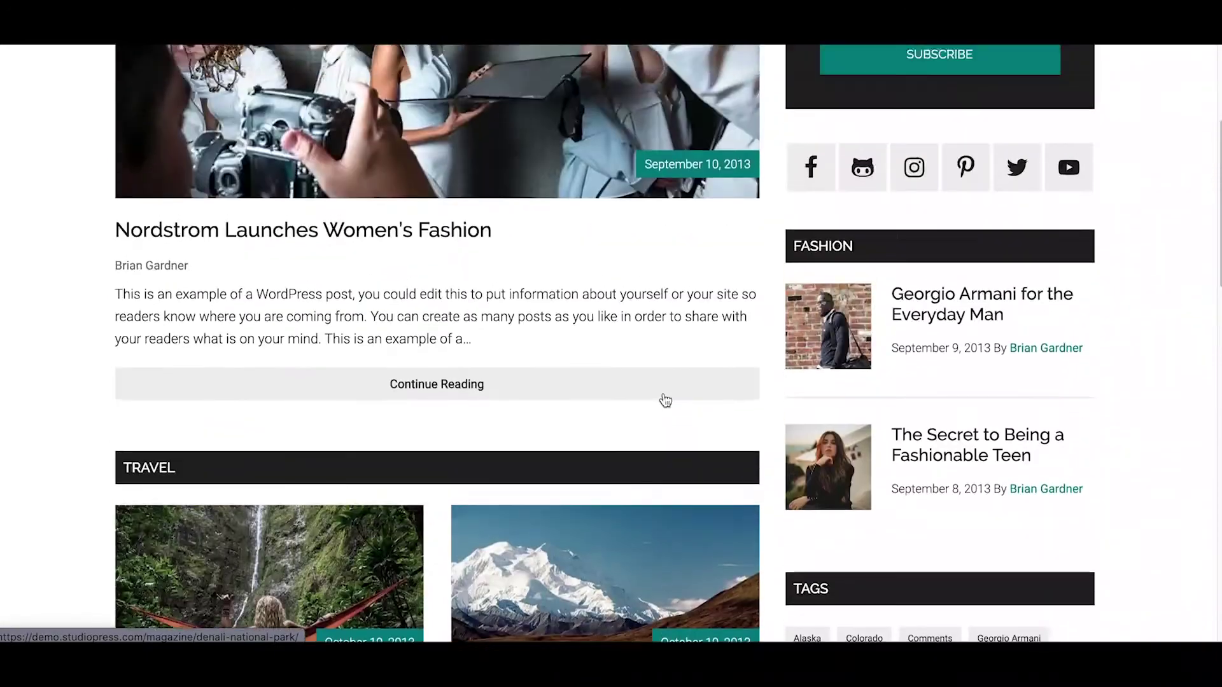
scroll(665, 400, up, 7)
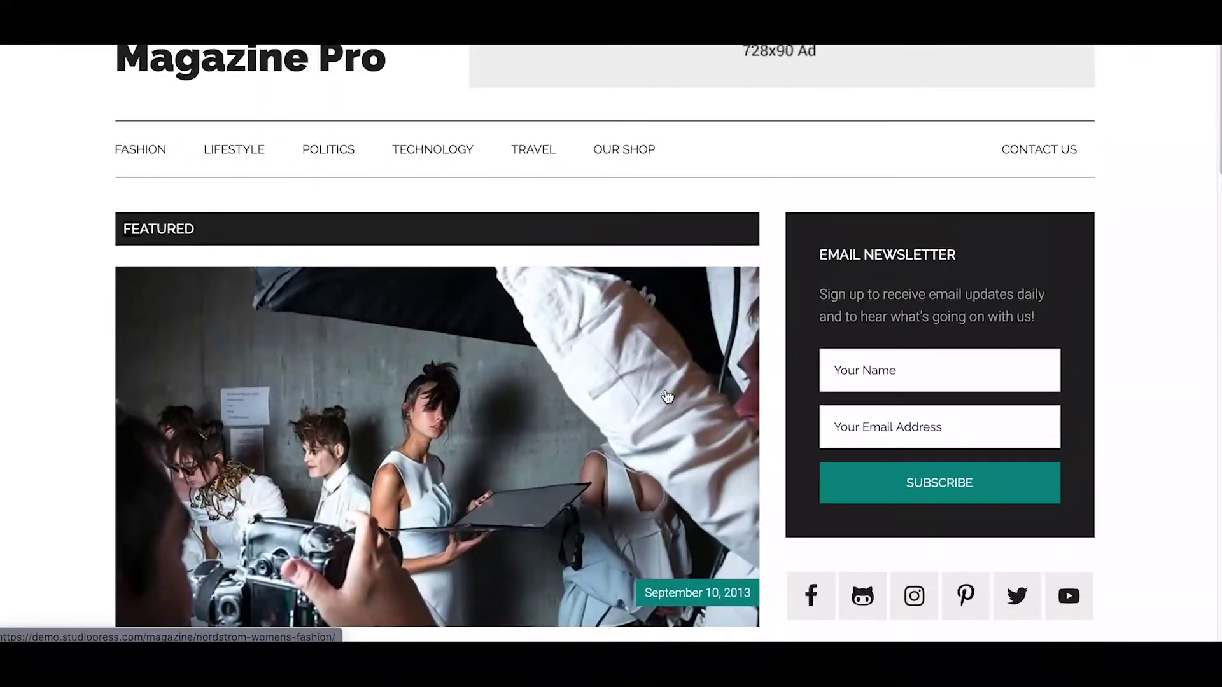
scroll(667, 398, down, 2)
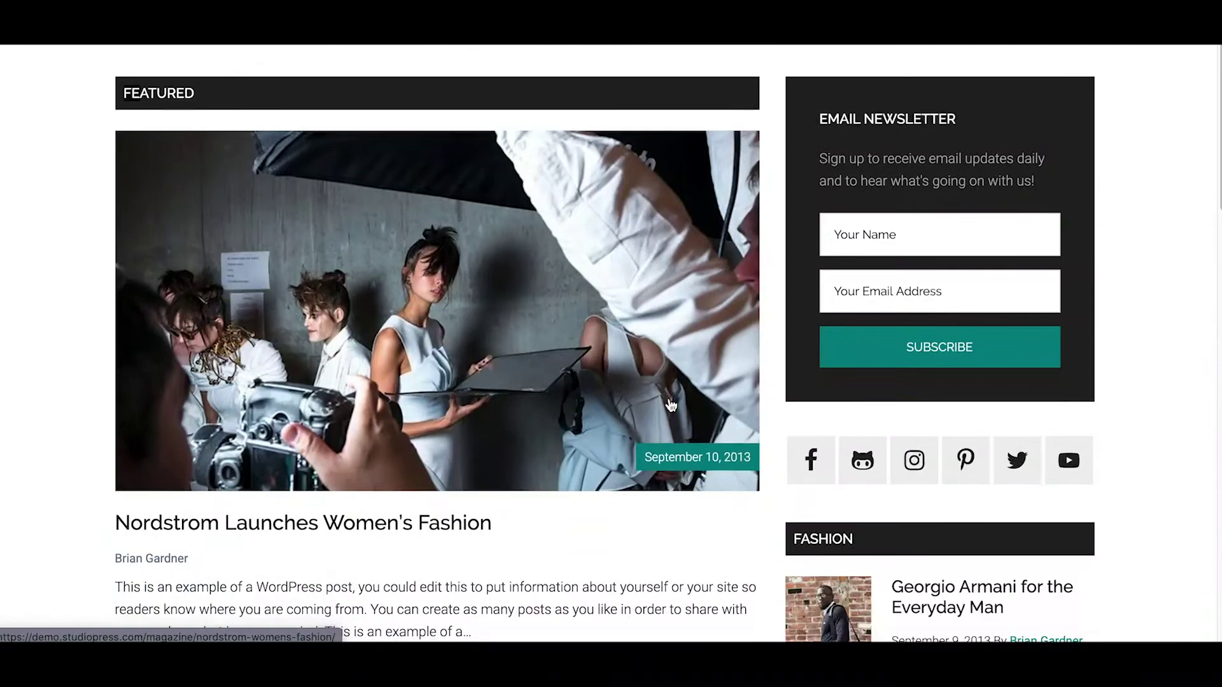
scroll(671, 405, down, 1)
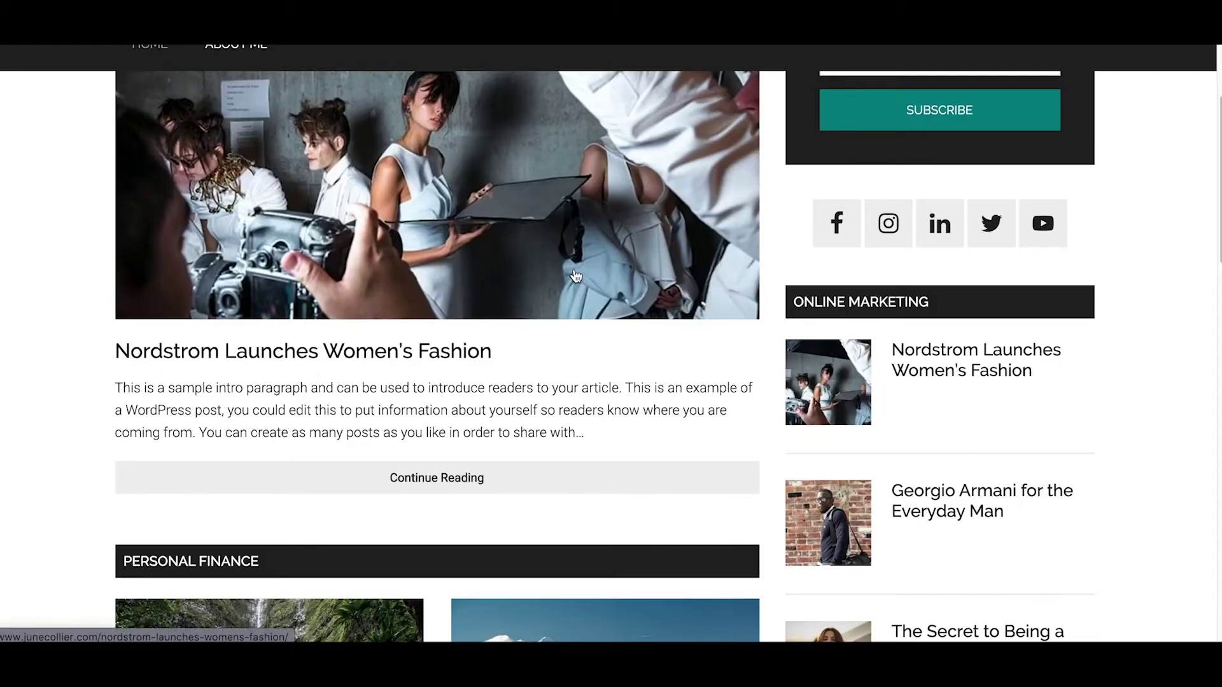
scroll(576, 275, down, 5)
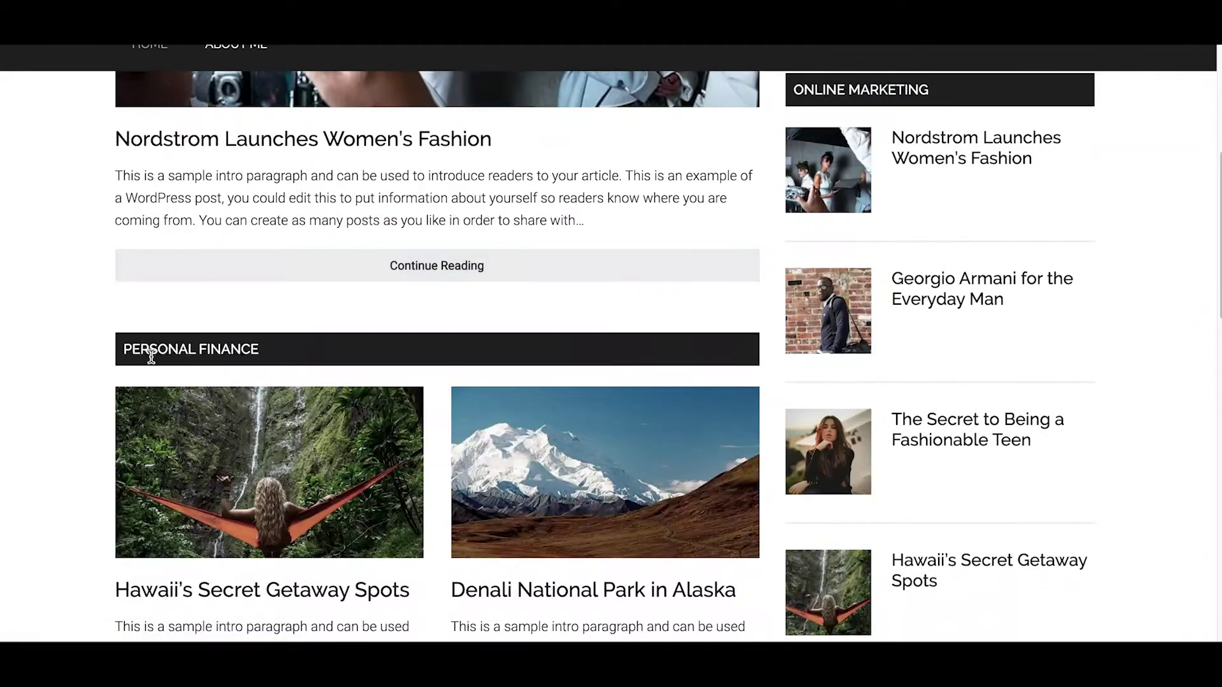
scroll(190, 365, up, 2)
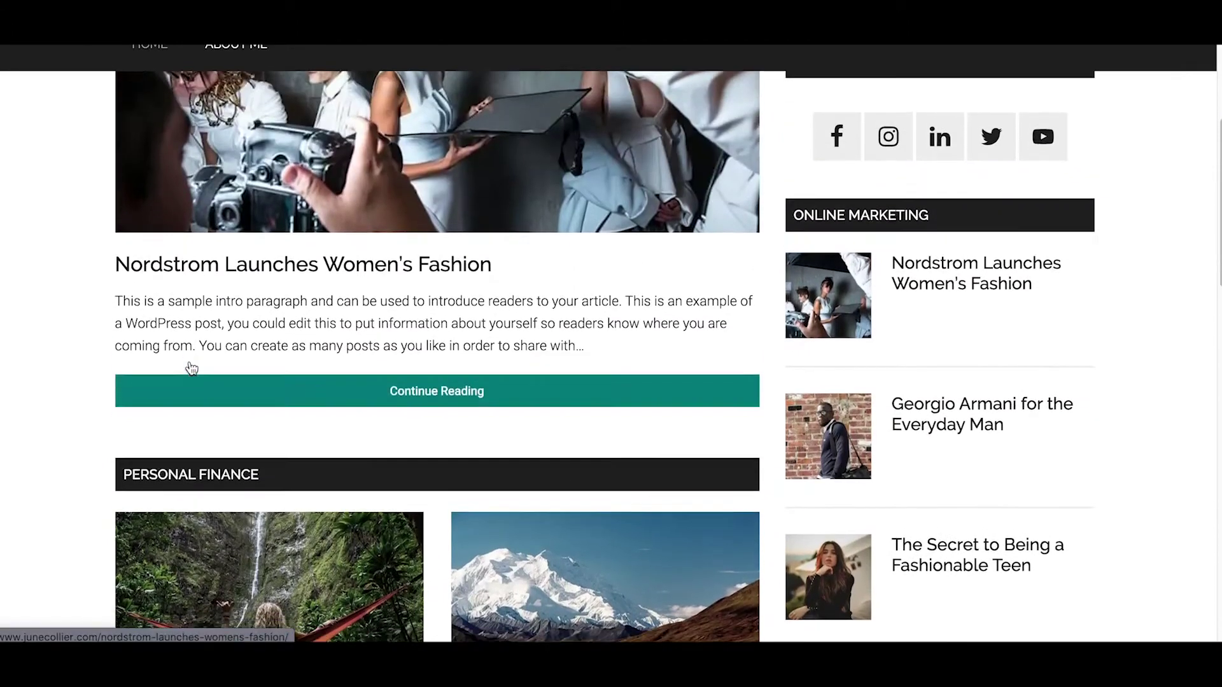
scroll(191, 367, down, 4)
scroll(191, 368, down, 5)
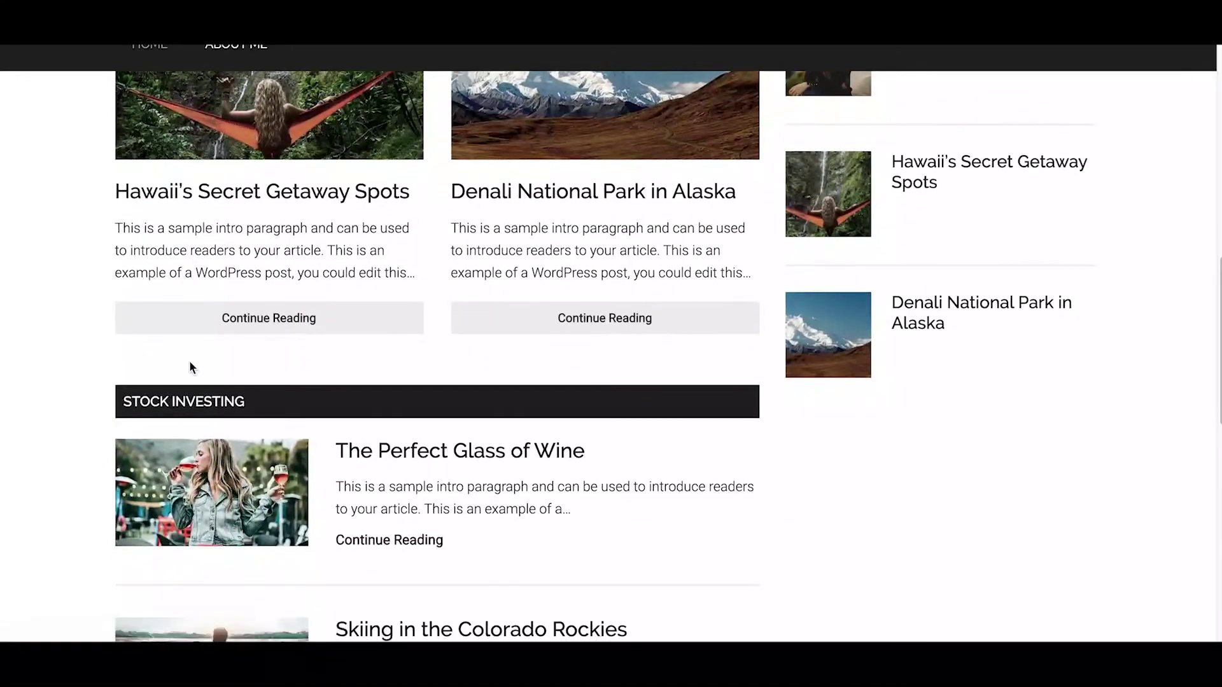
scroll(190, 367, down, 2)
scroll(189, 366, up, 10)
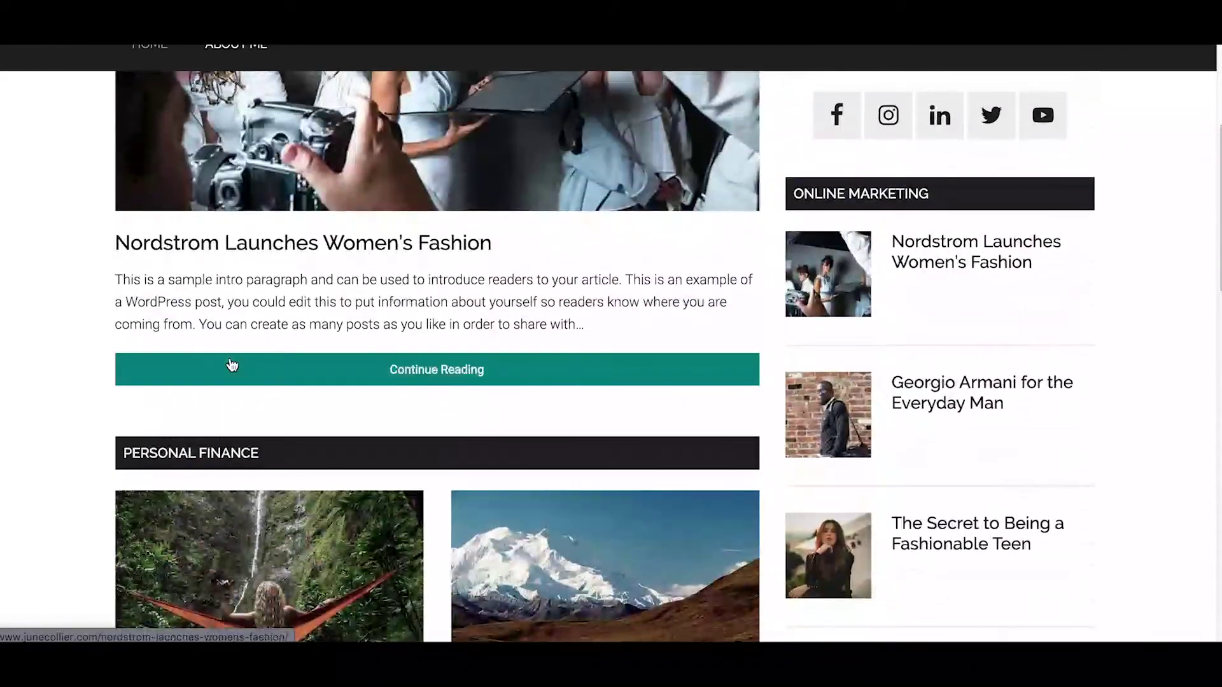
scroll(794, 185, up, 1)
scroll(788, 191, down, 1)
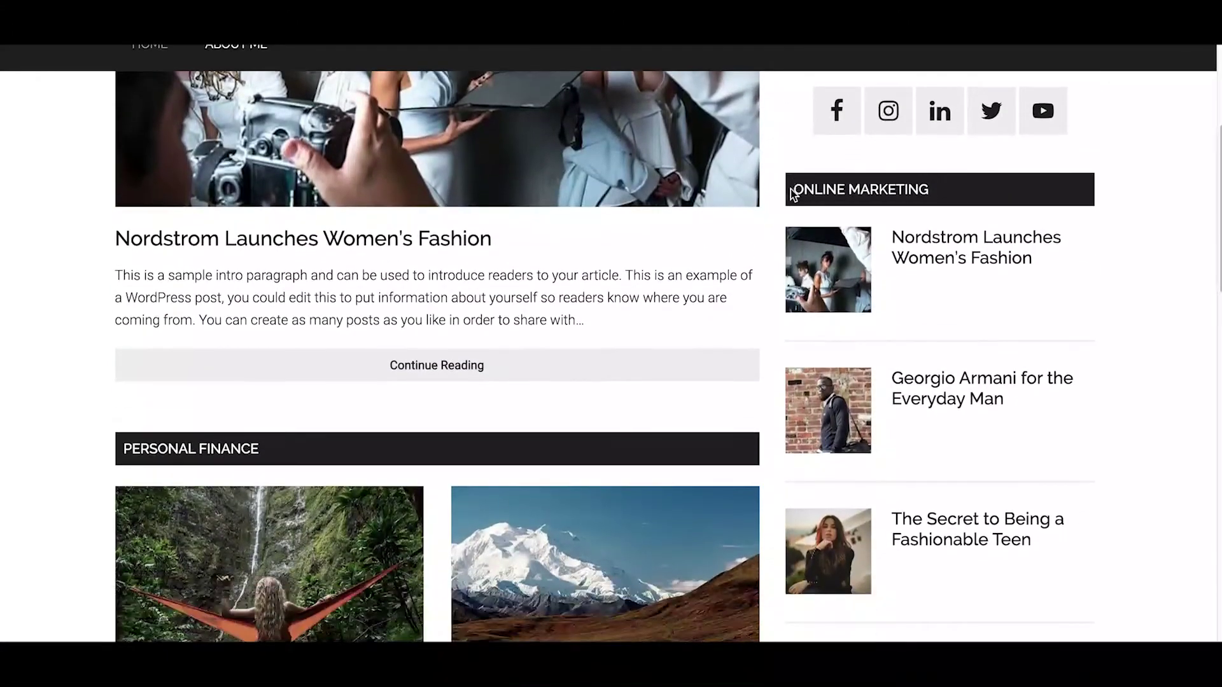
scroll(501, 286, down, 2)
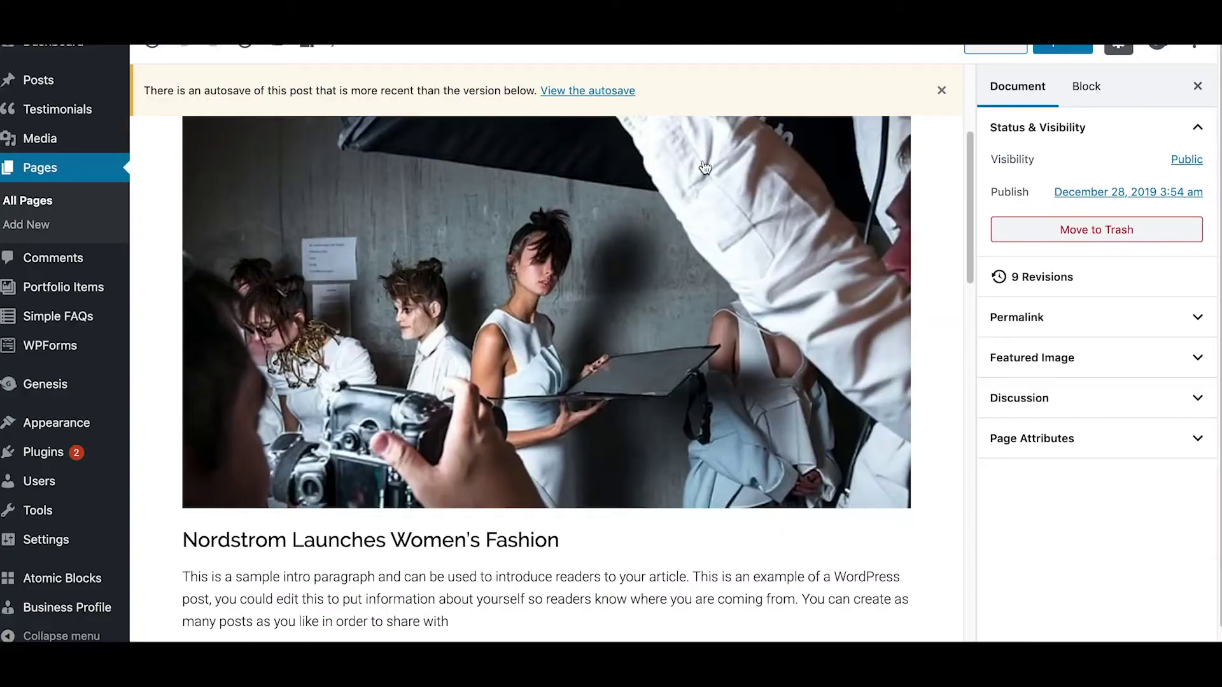
- Go to All Pages and scroll down to the Homepage entry marked Front Page
click(43, 201)
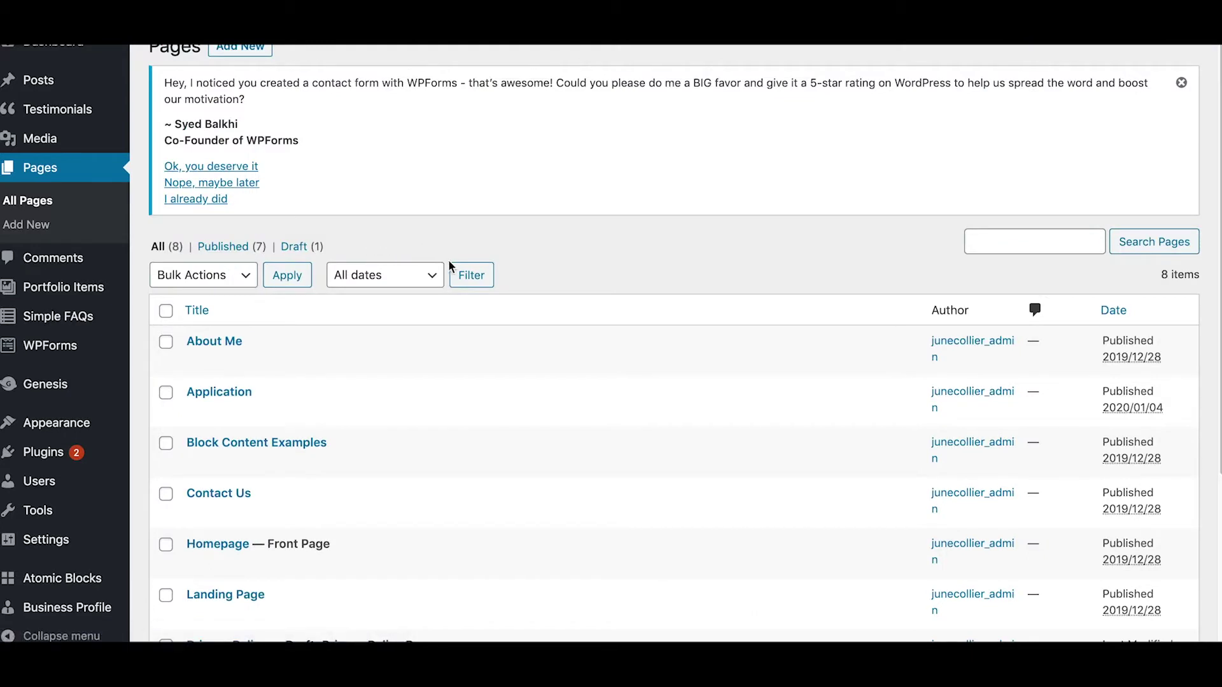
scroll(332, 224, down, 5)
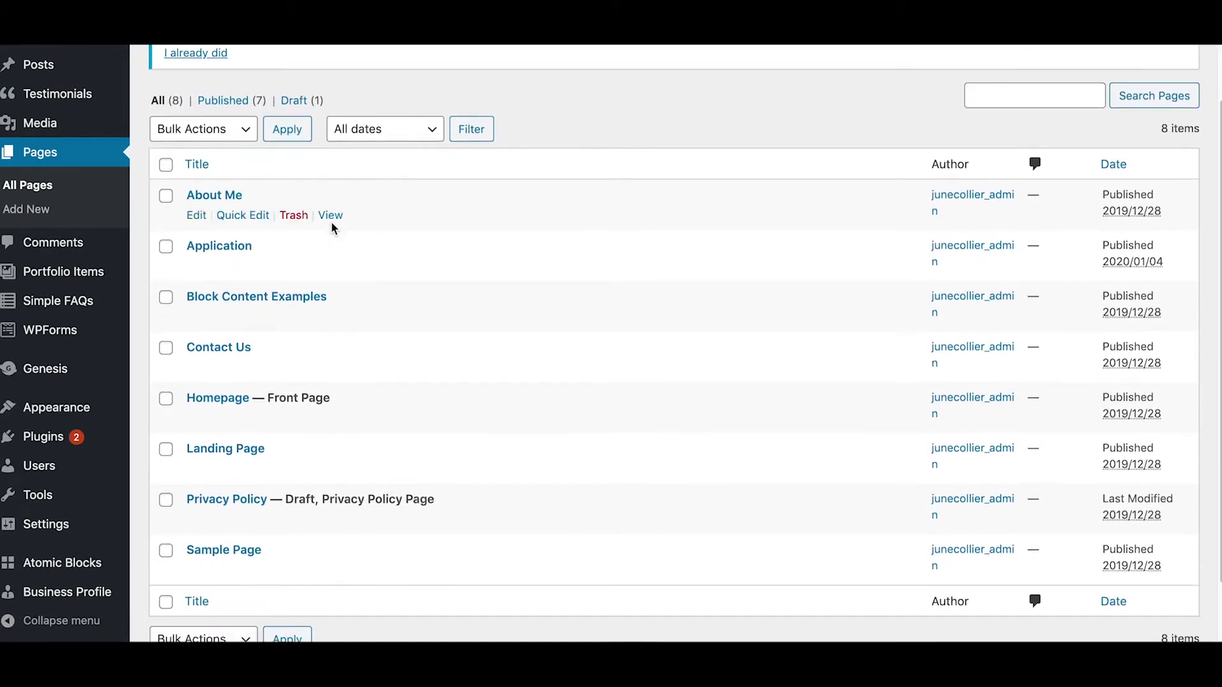
scroll(331, 224, down, 1)
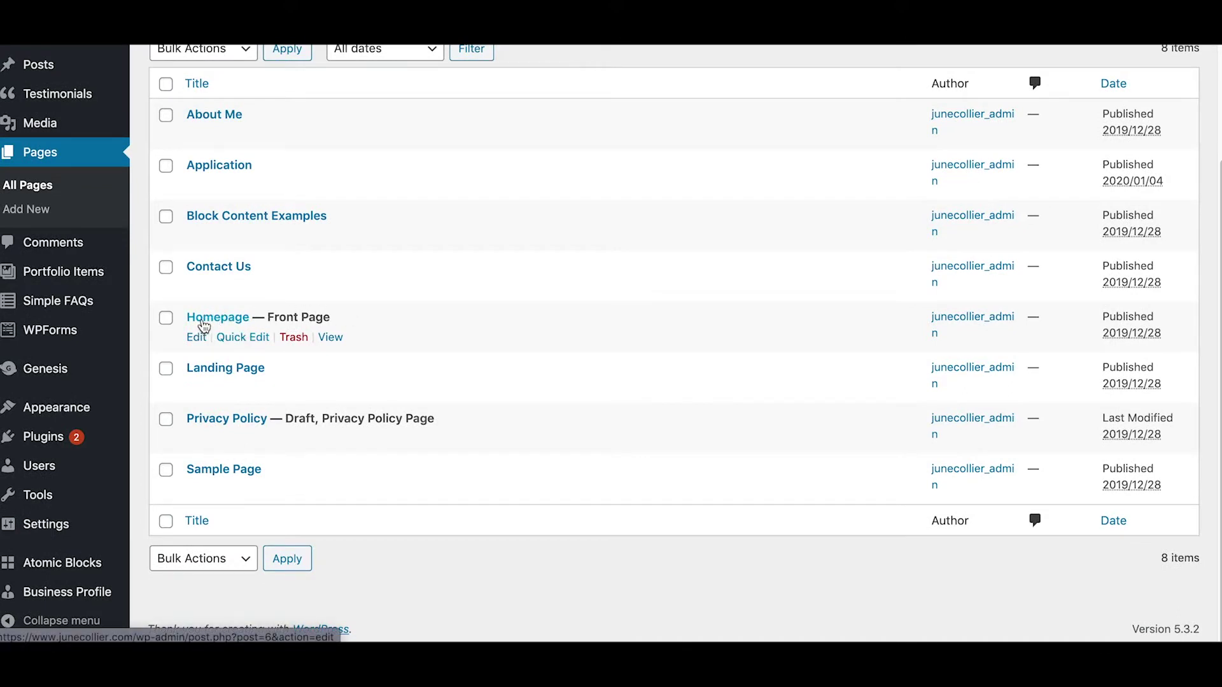
- Open the Homepage page in the block editor and scroll through its content
click(197, 338)
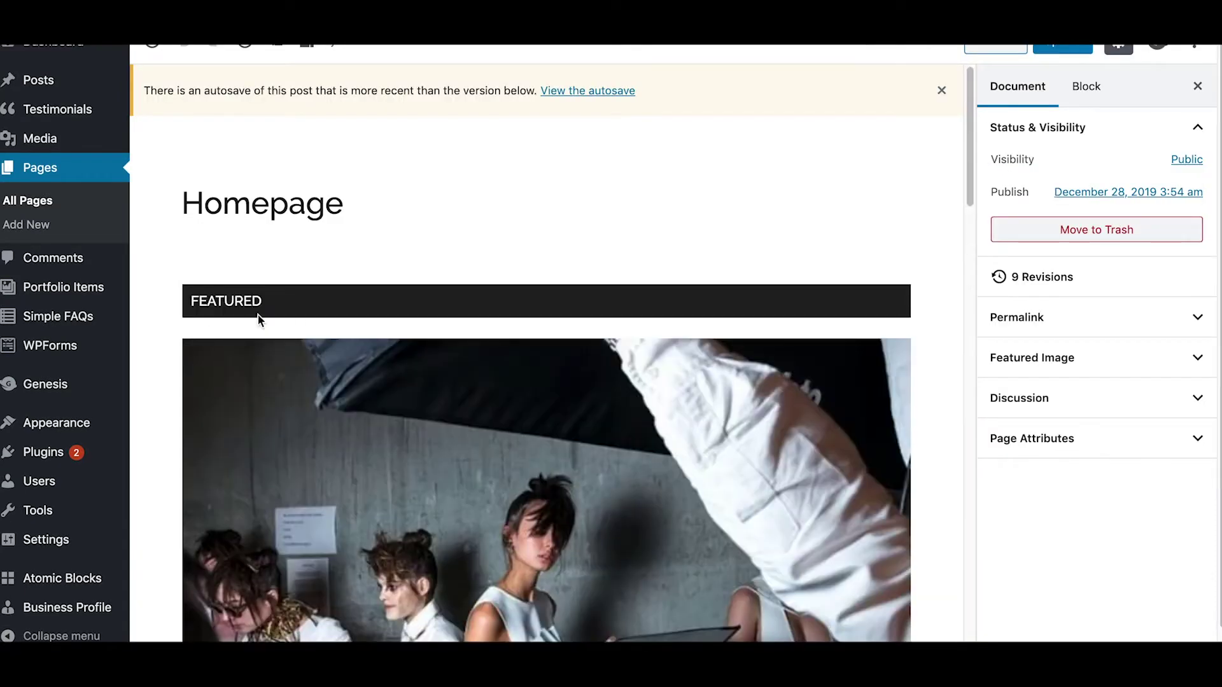
scroll(551, 257, down, 3)
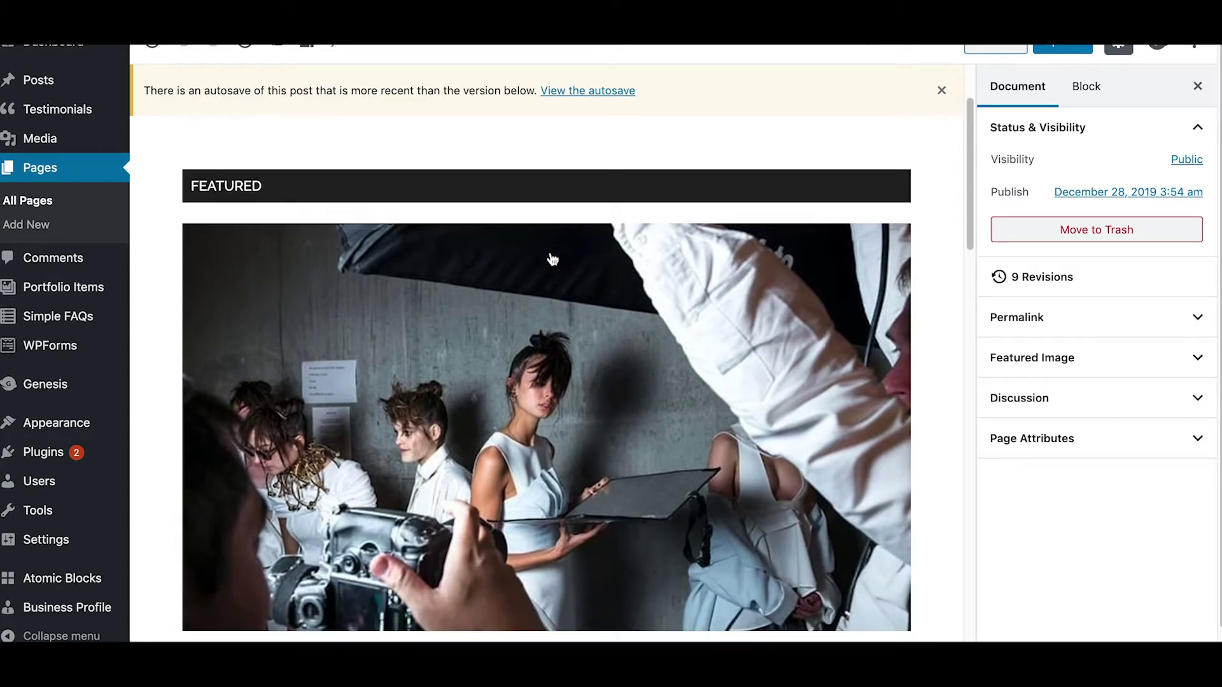
scroll(551, 259, down, 2)
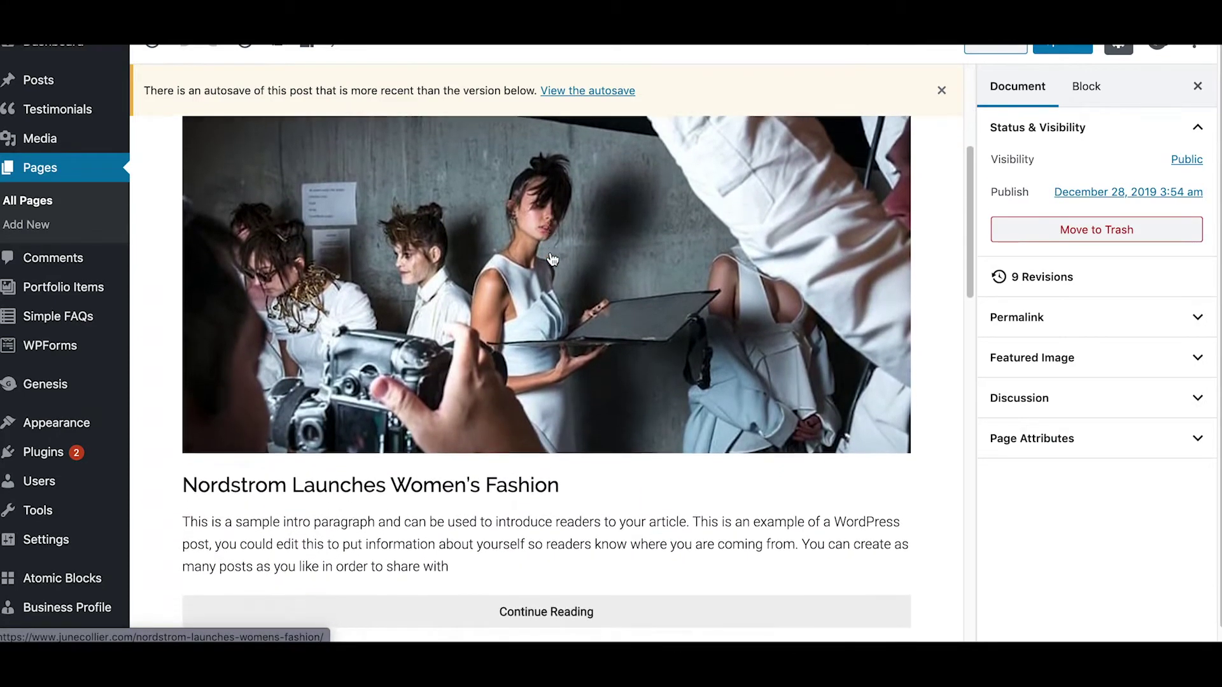
scroll(551, 258, up, 3)
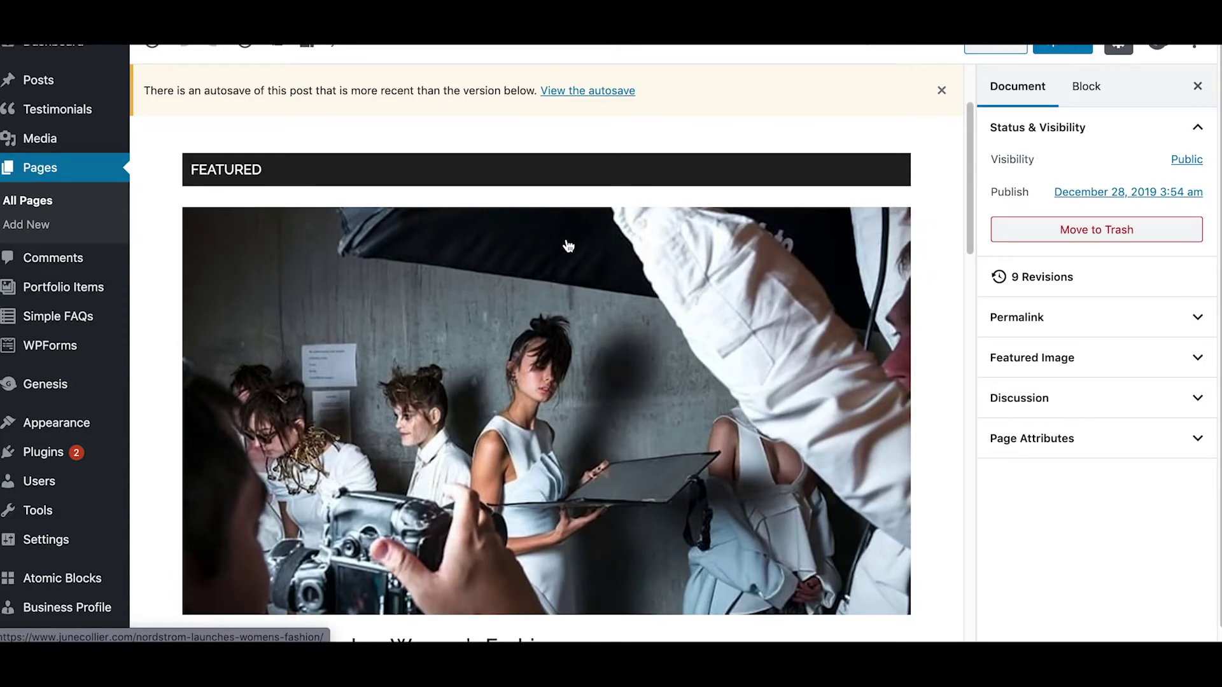
scroll(572, 259, down, 1)
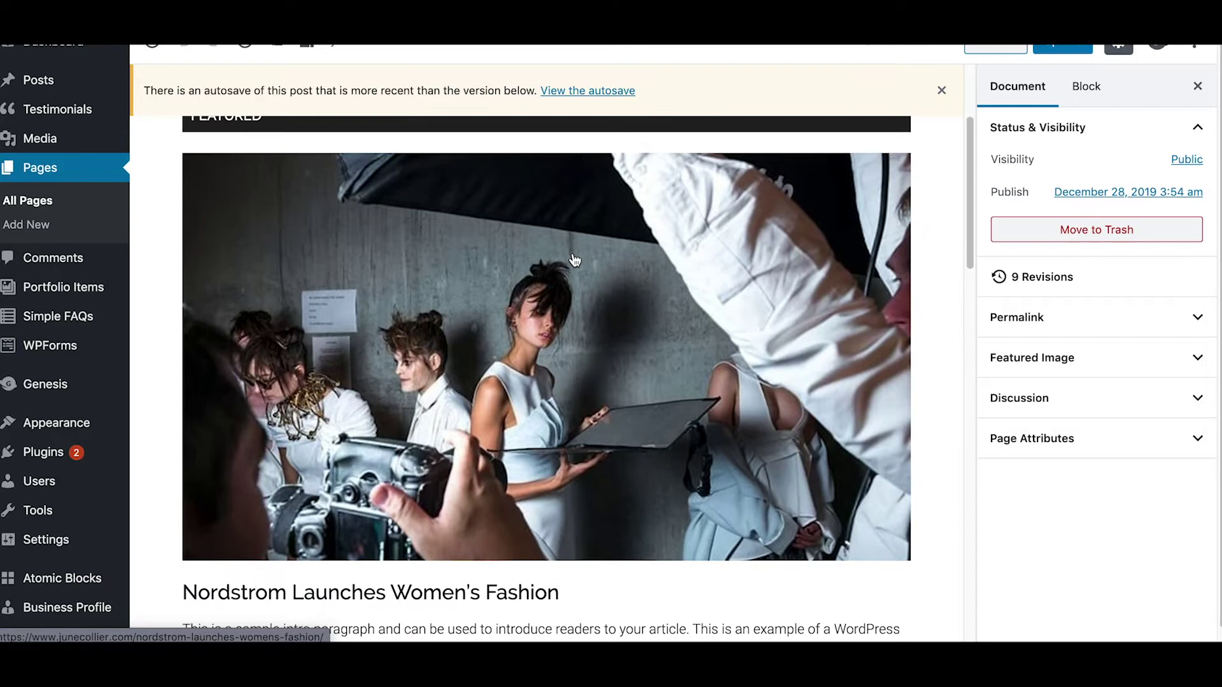
scroll(572, 259, up, 1)
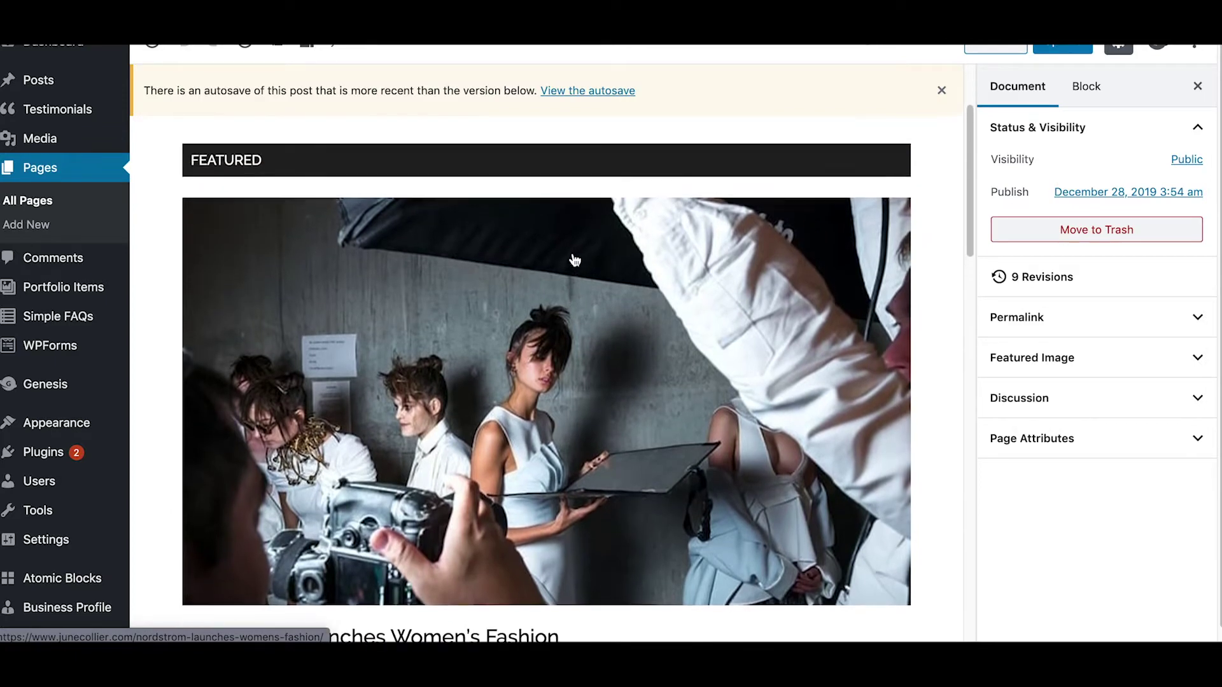
- Dismiss the autosave notice and review the Featured block with the Nordstrom post
click(941, 91)
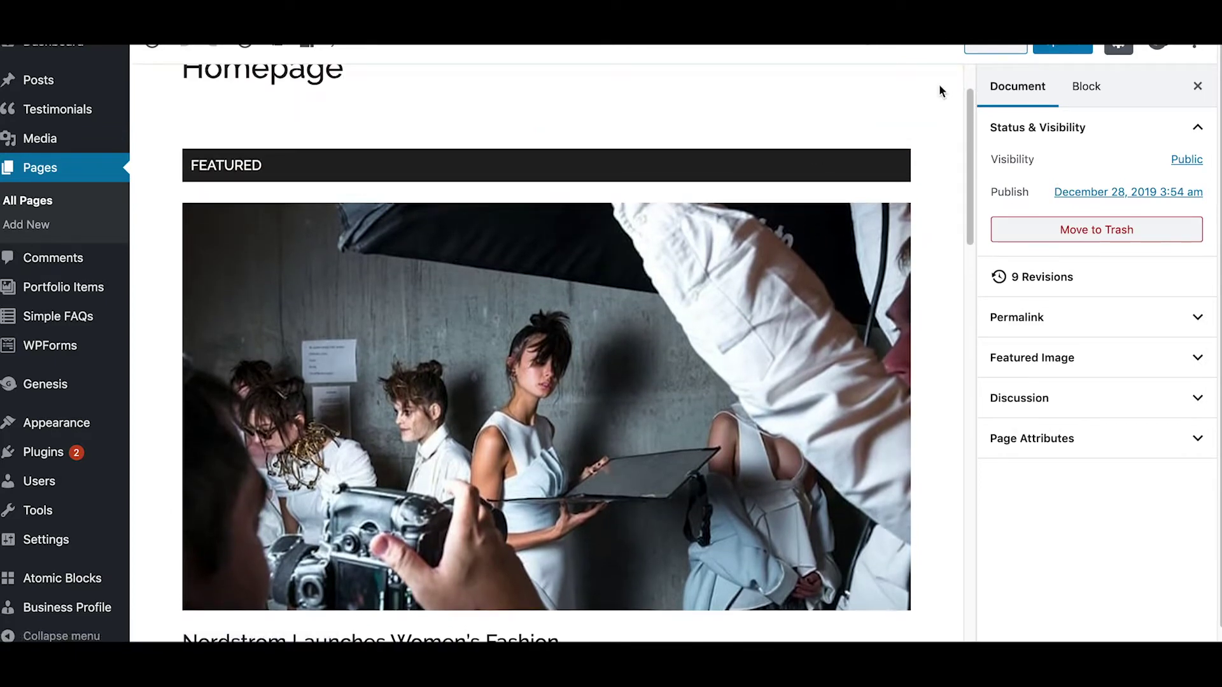
scroll(682, 216, down, 4)
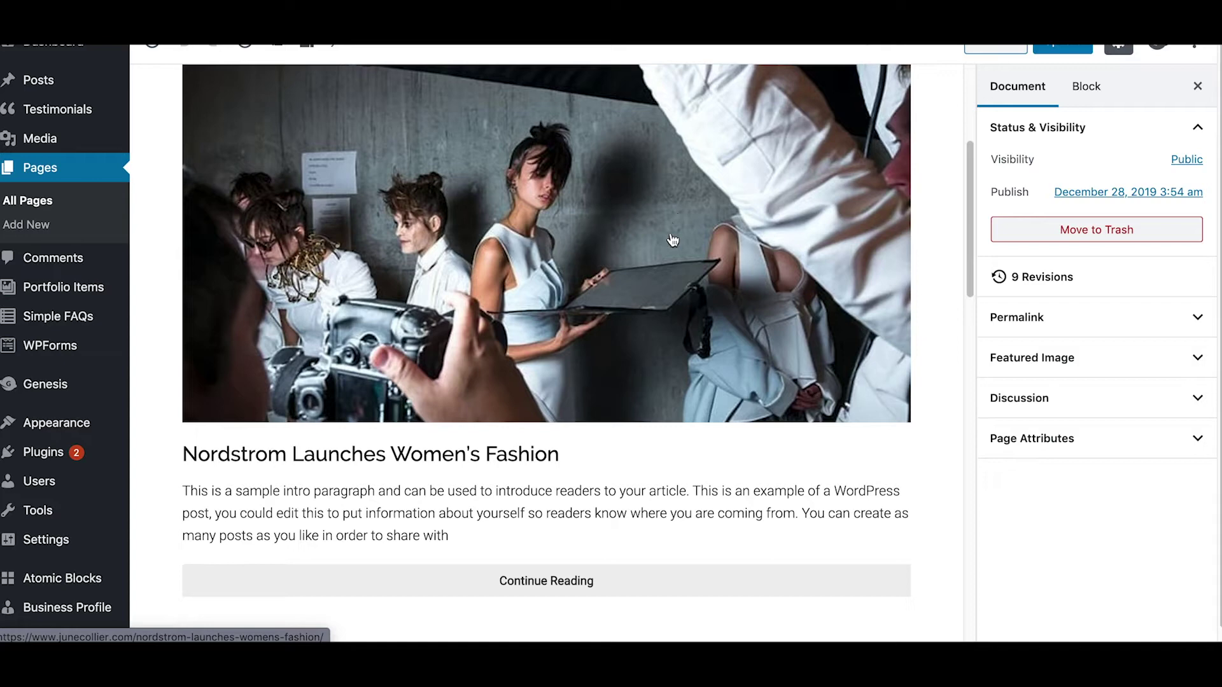
scroll(702, 326, down, 1)
scroll(702, 326, up, 4)
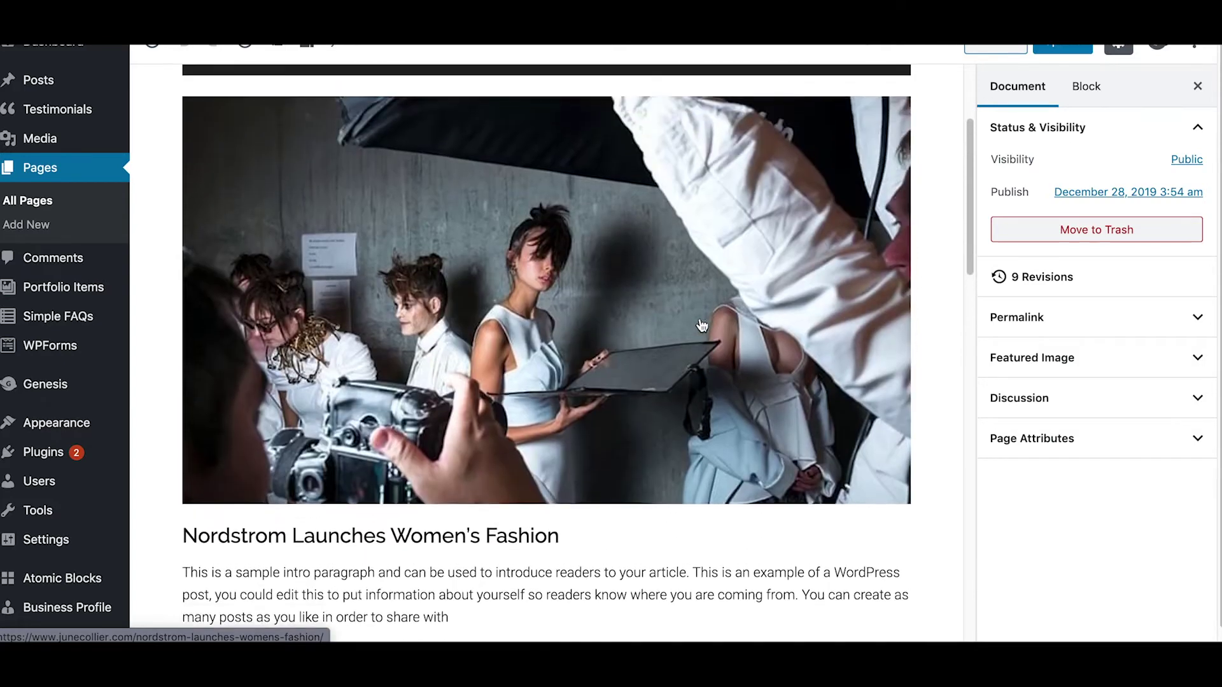
scroll(702, 325, down, 1)
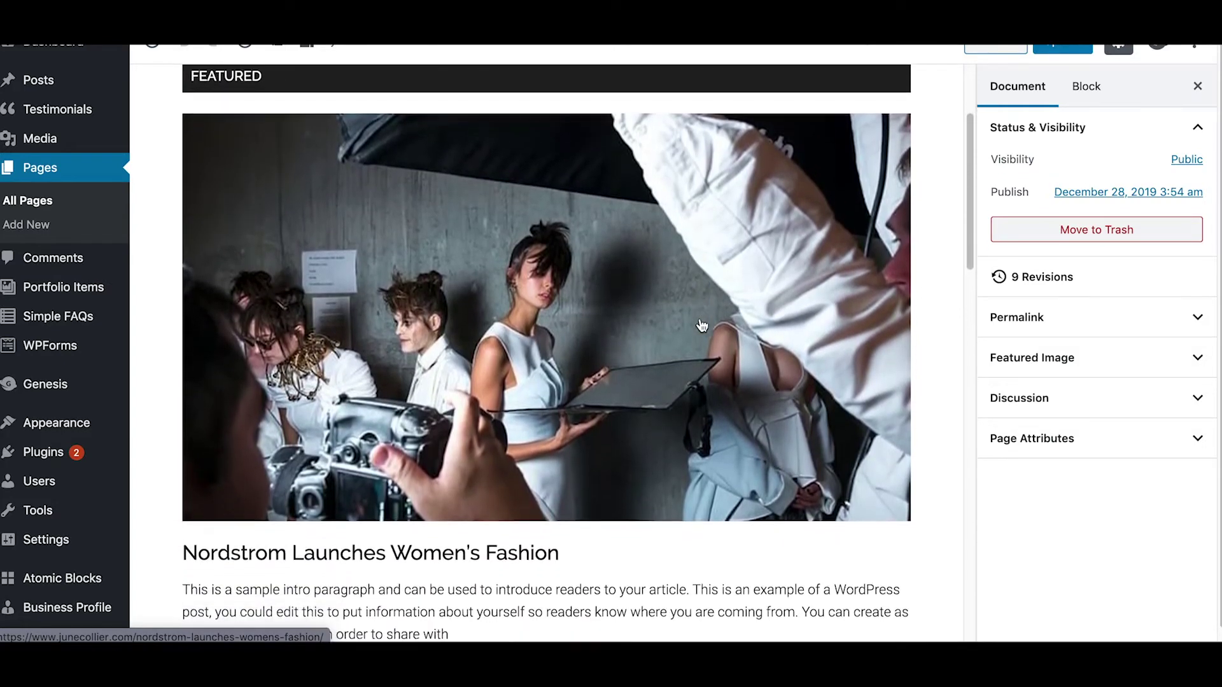
scroll(702, 326, up, 2)
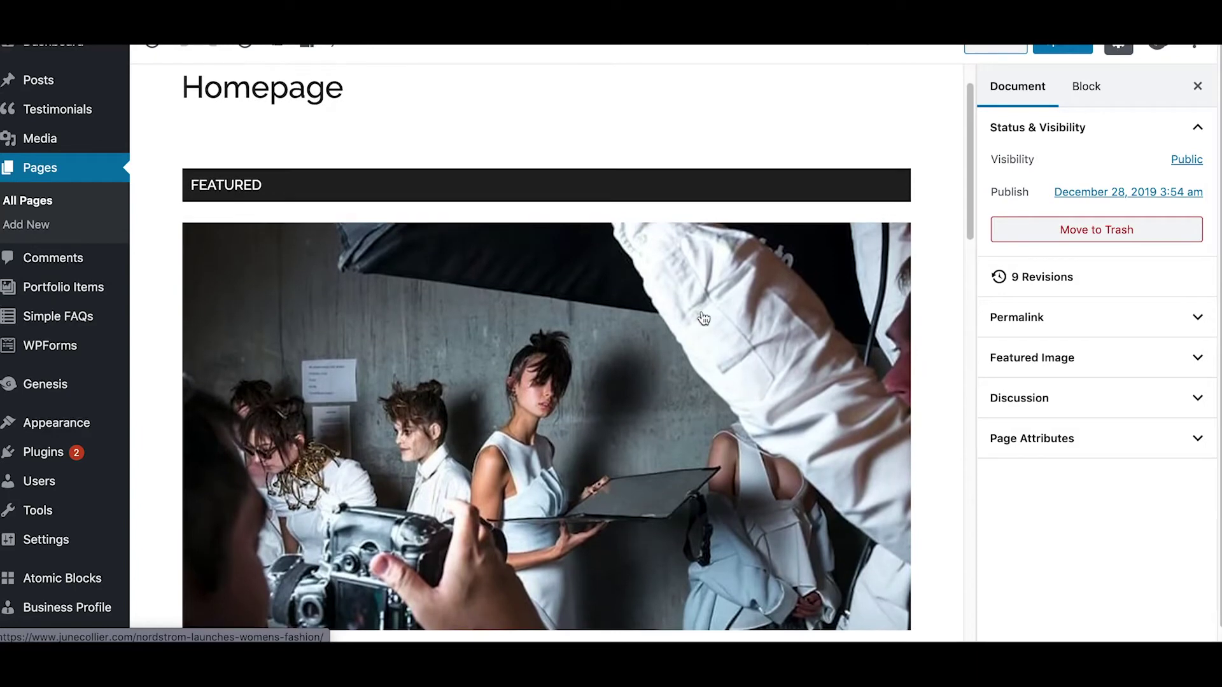
- Select the Featured Post and Page Grid block and keep Post as content type
click(746, 215)
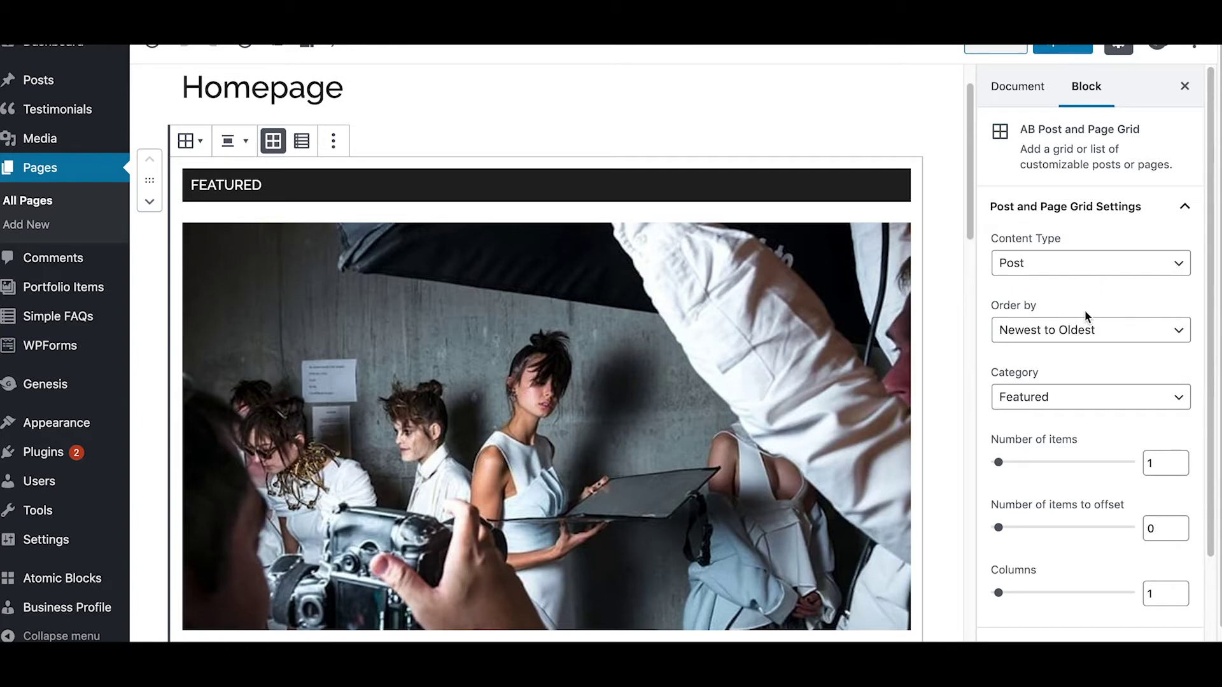
click(1110, 268)
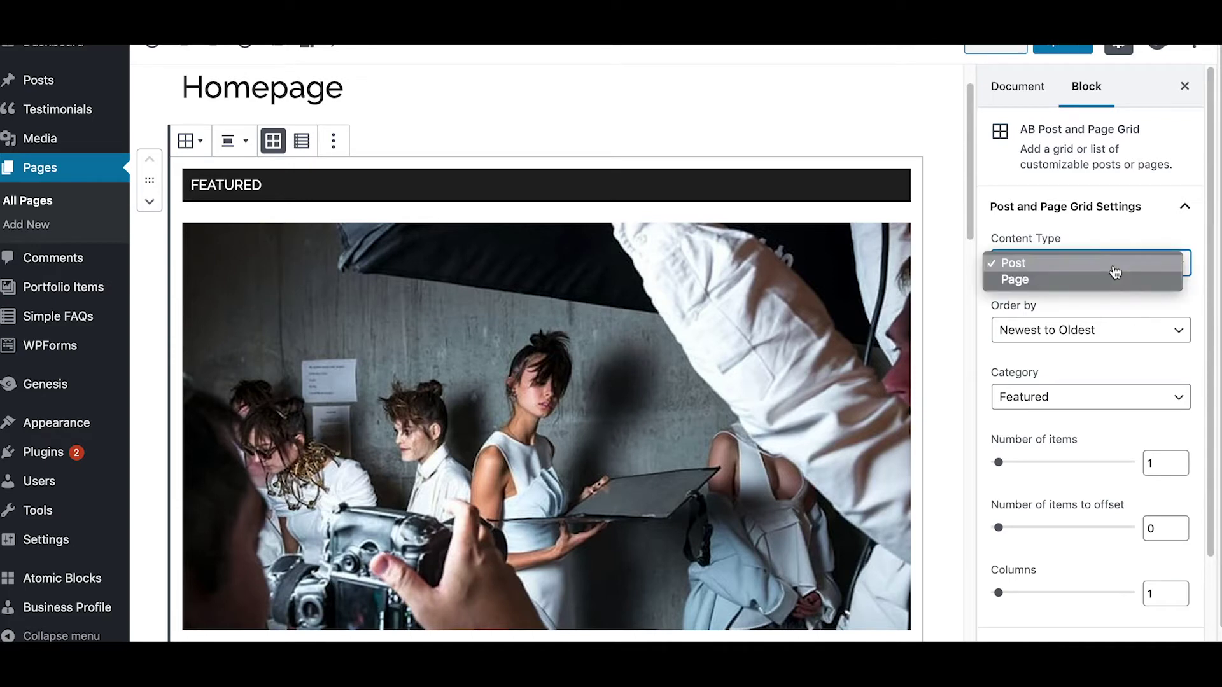
click(1114, 272)
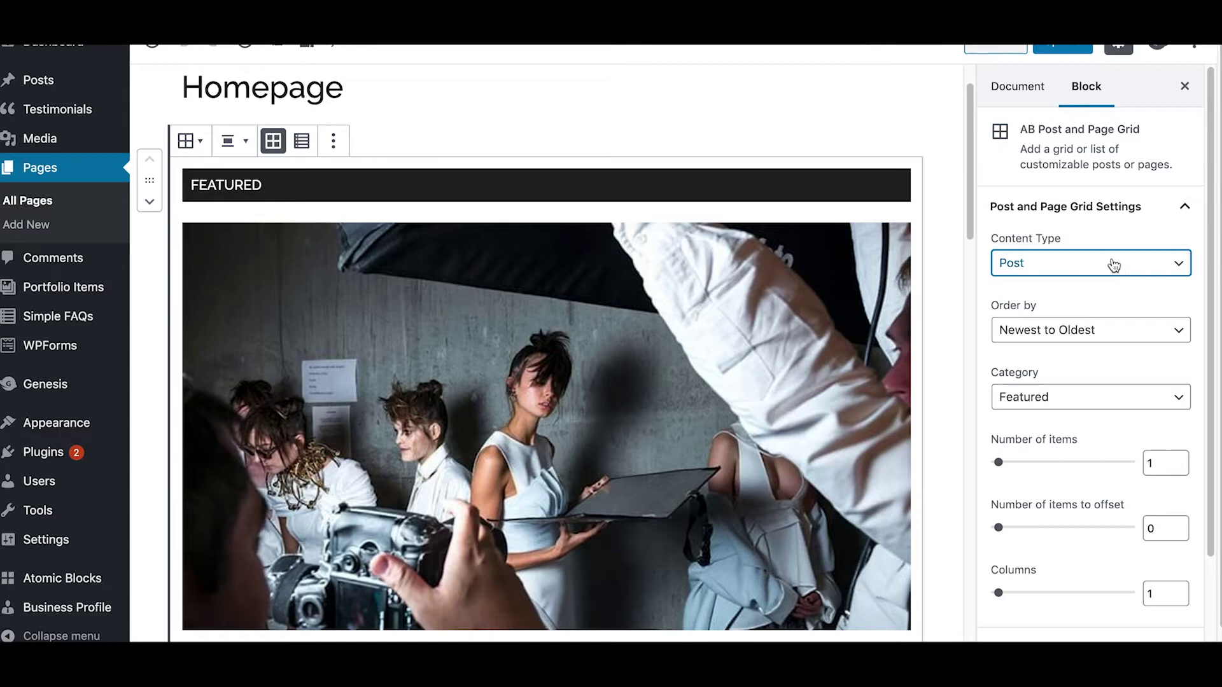
click(1113, 265)
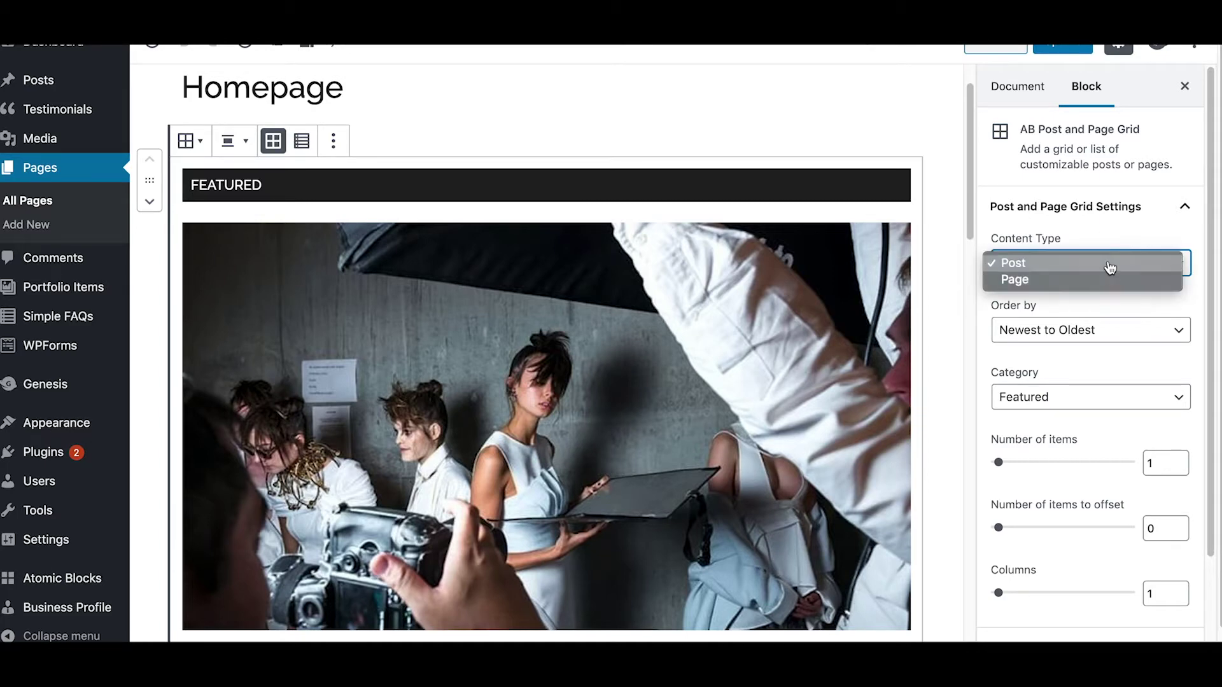
click(1111, 265)
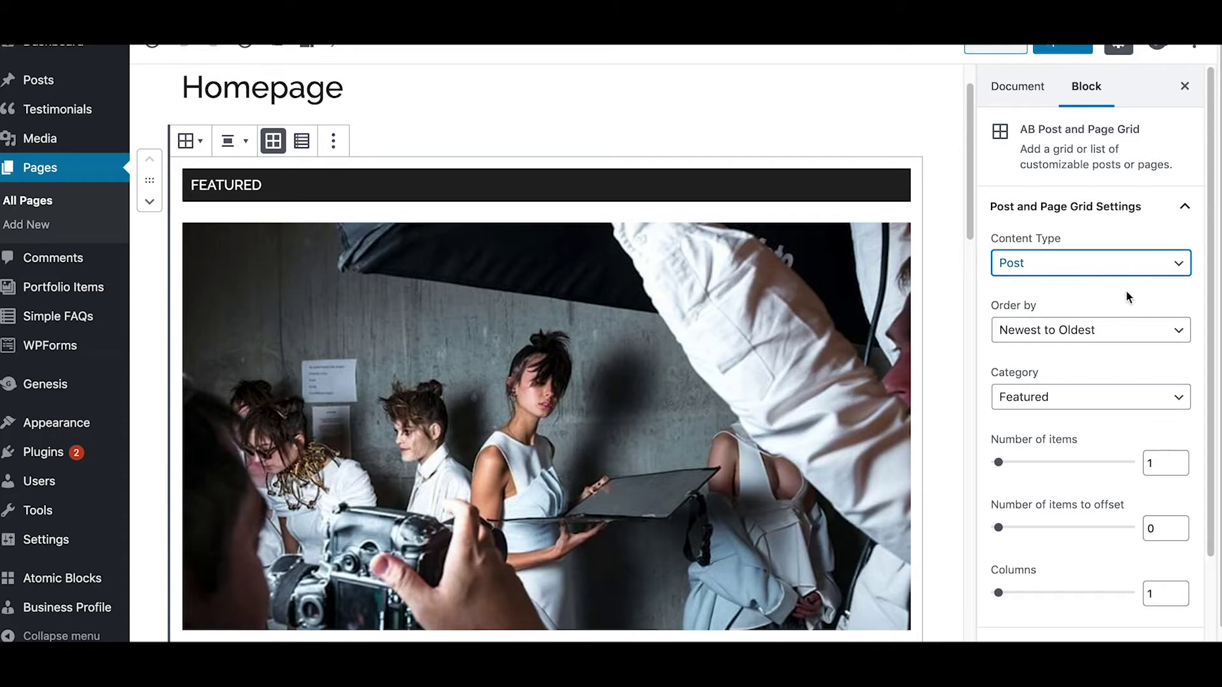
- Keep Newest to Oldest ordering and review the Featured category, 1 item, 1 column
click(1087, 332)
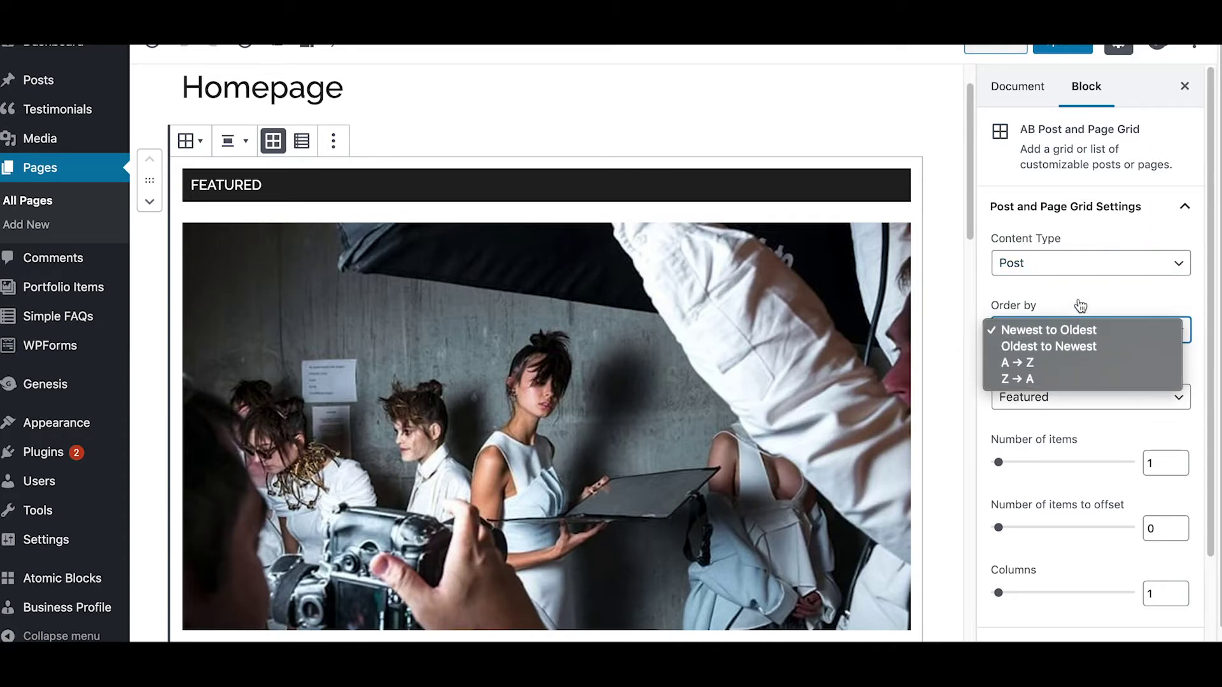
click(1080, 306)
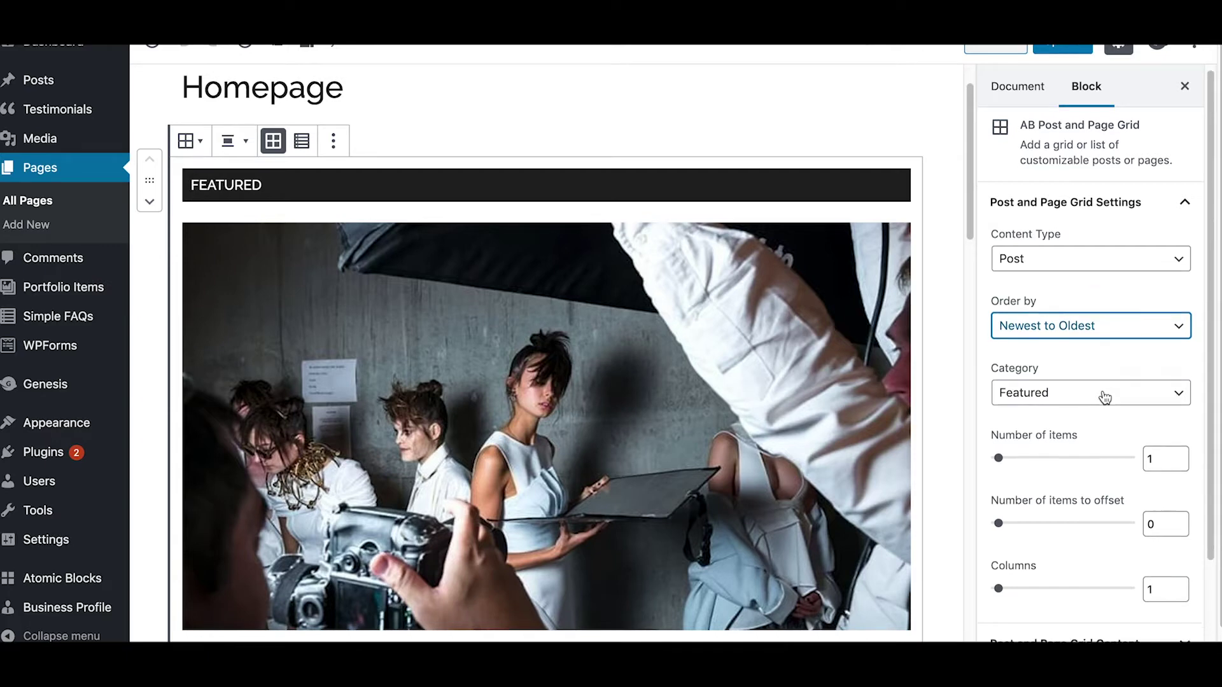
scroll(1105, 398, down, 2)
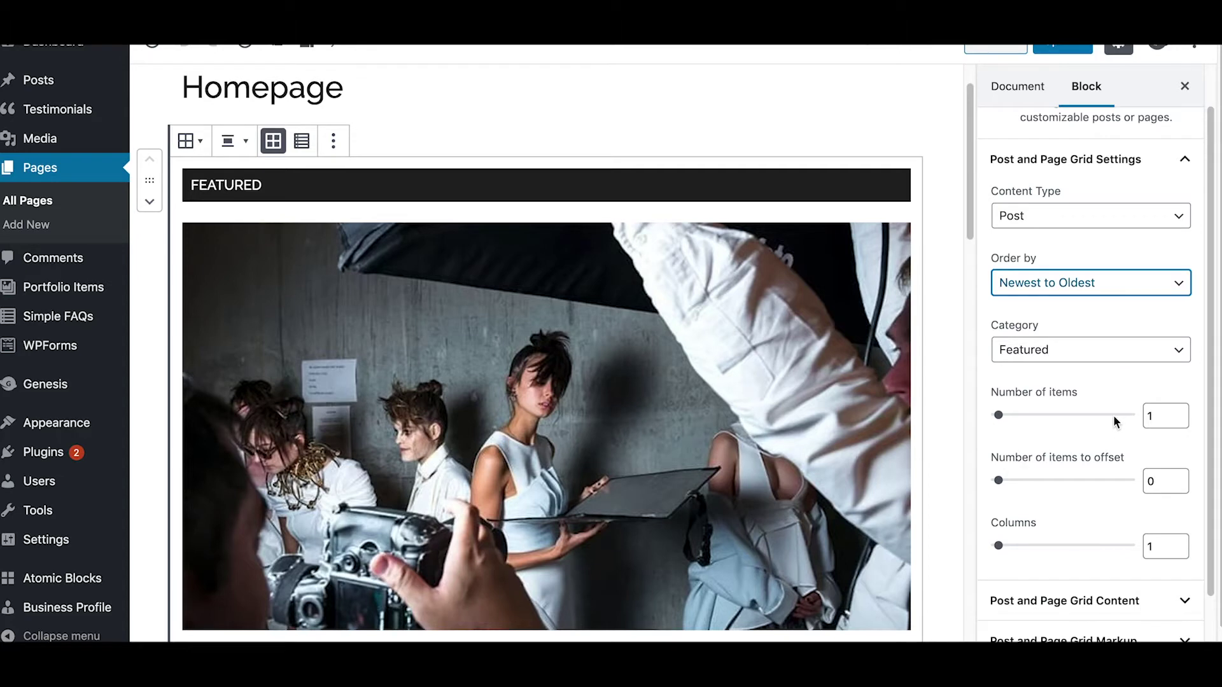
scroll(1113, 417, down, 1)
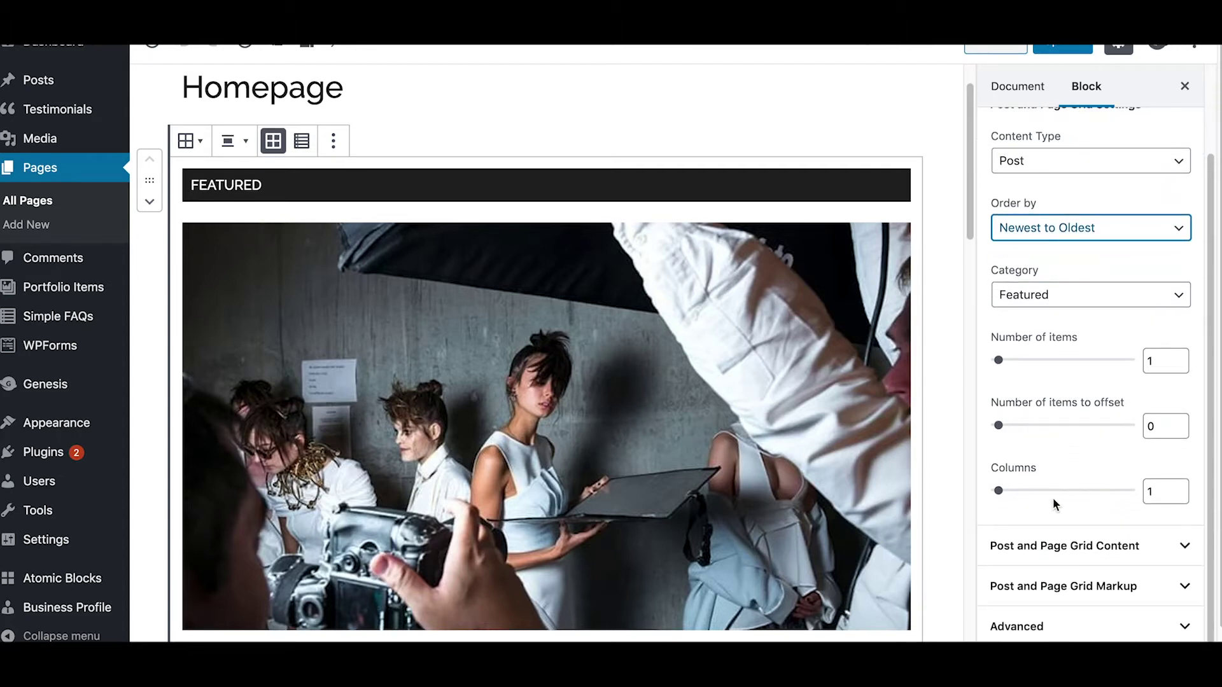
- Expand the grid content options and test-rename the section title 'TEst', restoring 'Featured'
click(1063, 547)
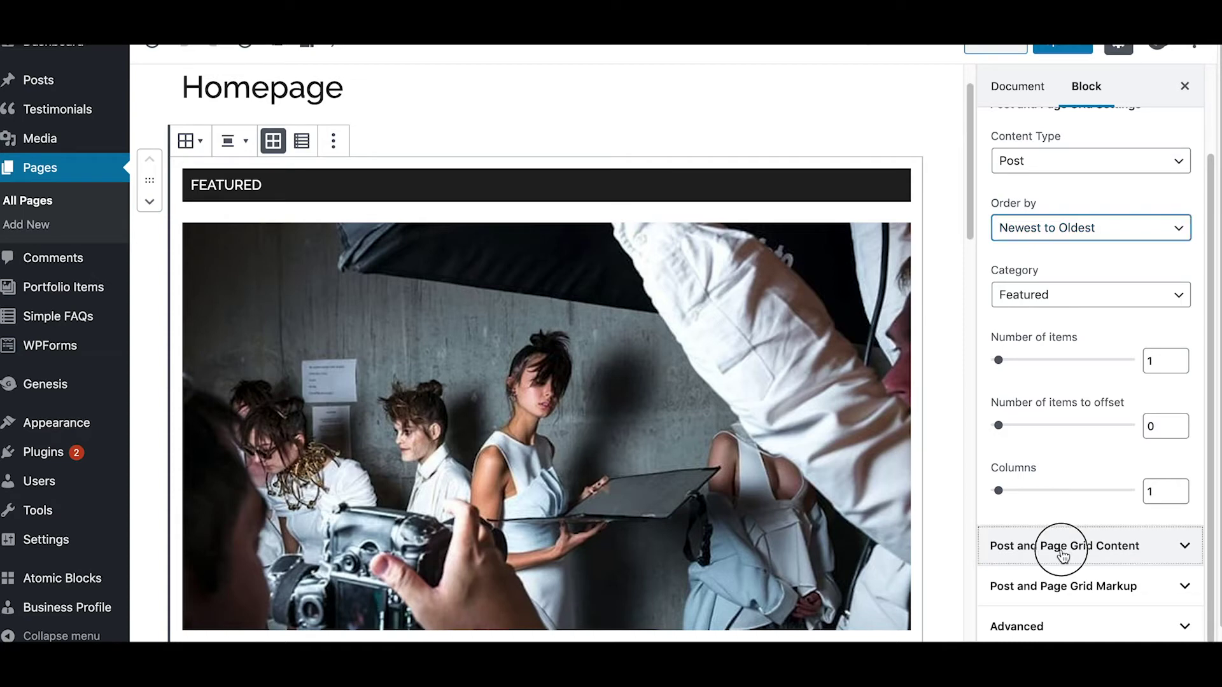
scroll(1083, 498, down, 5)
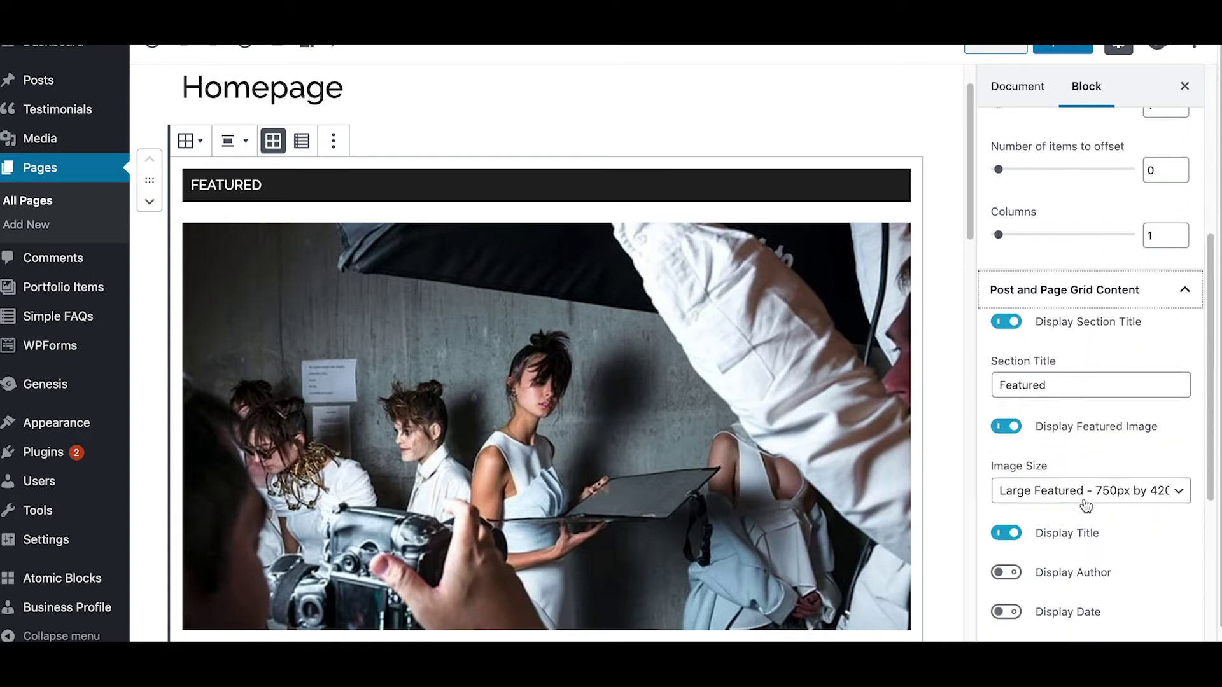
click(1060, 385)
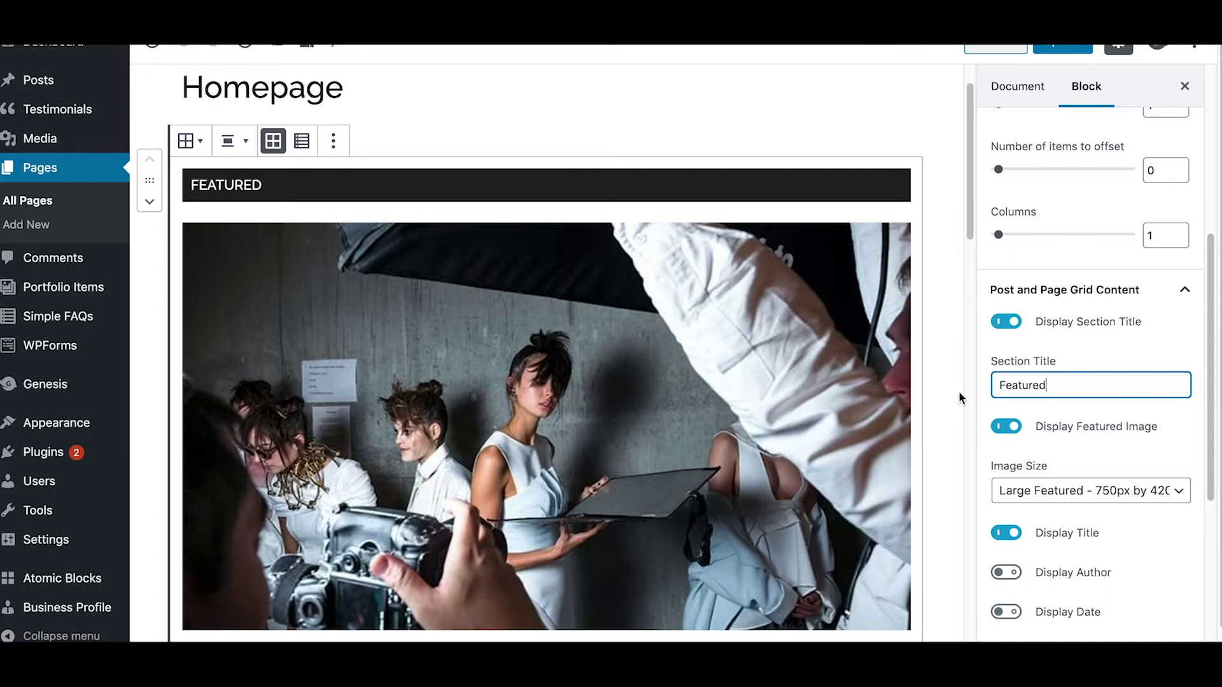
drag(1054, 389, 1002, 386)
text(TEst)
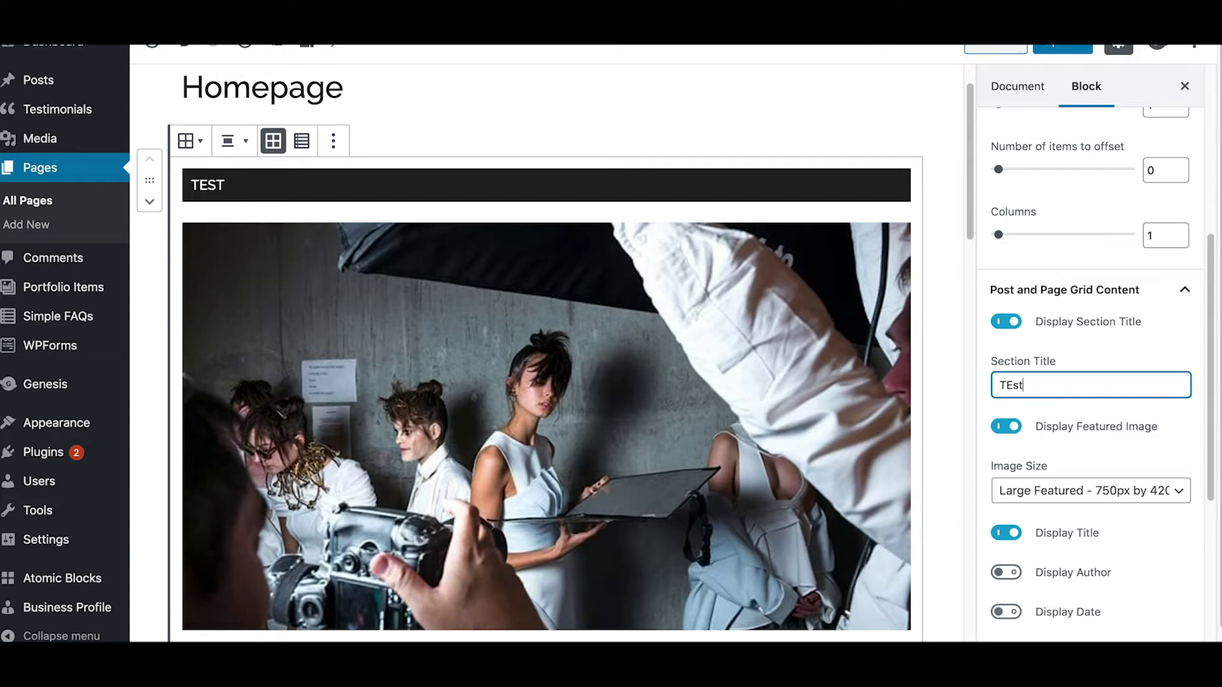
key(BackSpace)
key(BackSpace)
key(BackSpace)
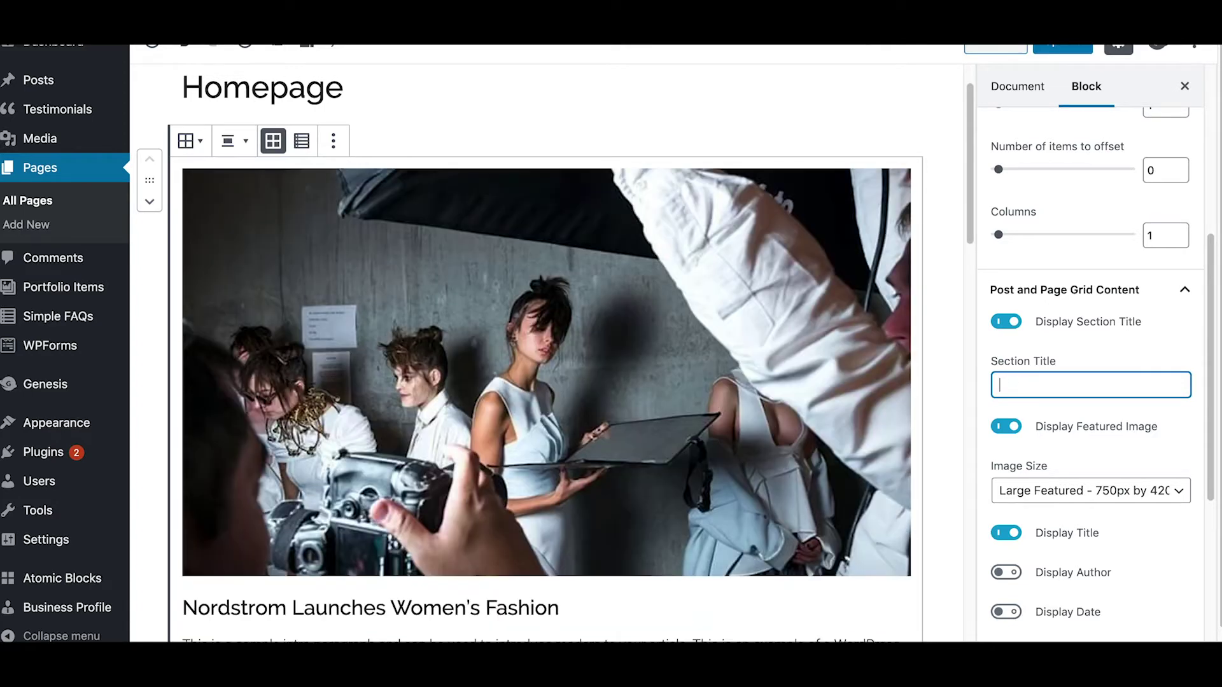
text(Featured)
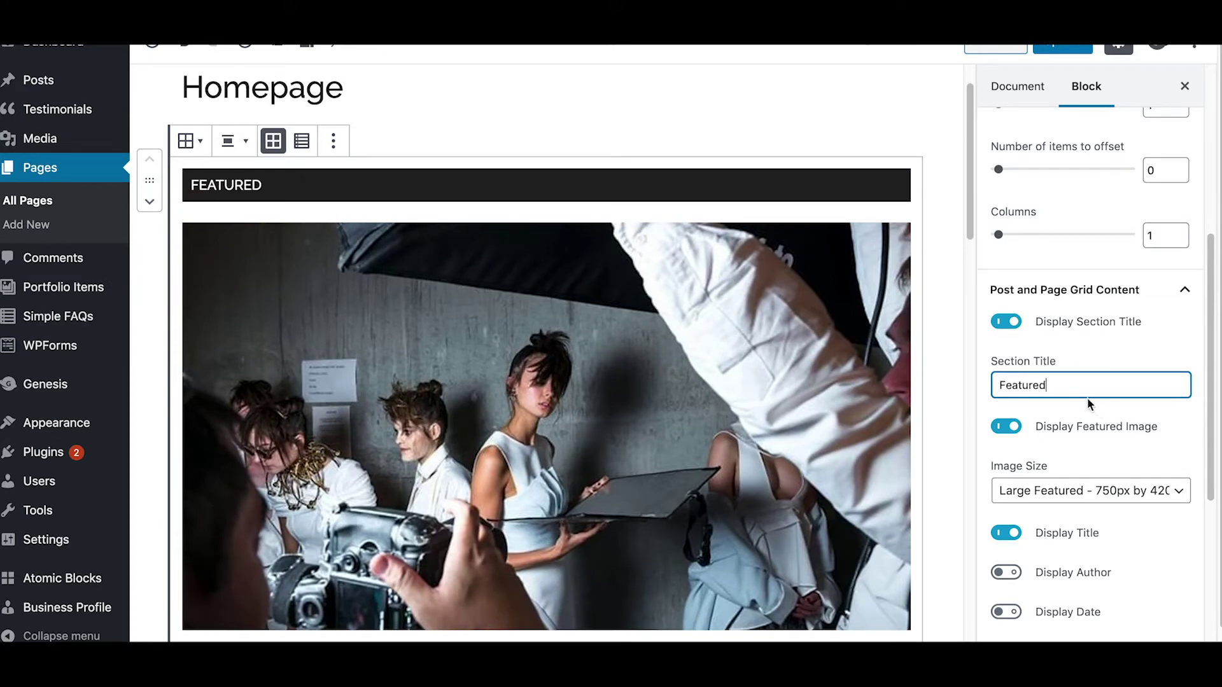
- Toggle the section title and featured image off and back on
click(1011, 324)
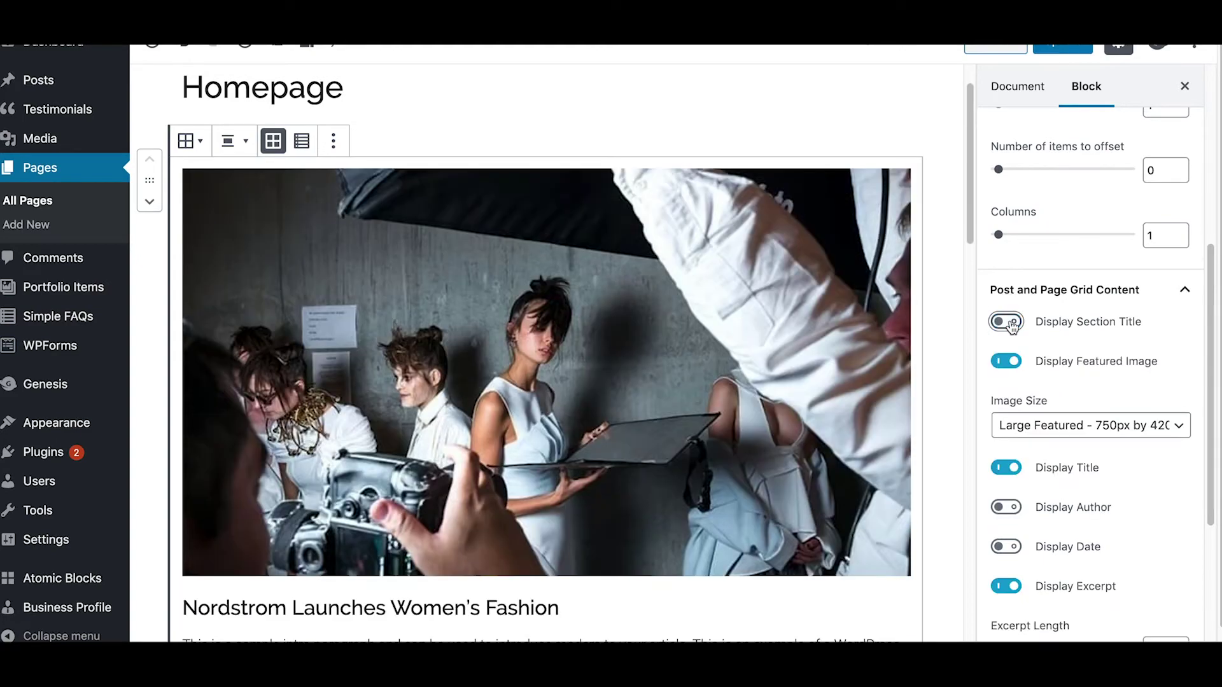
click(1011, 325)
scroll(1031, 347, down, 2)
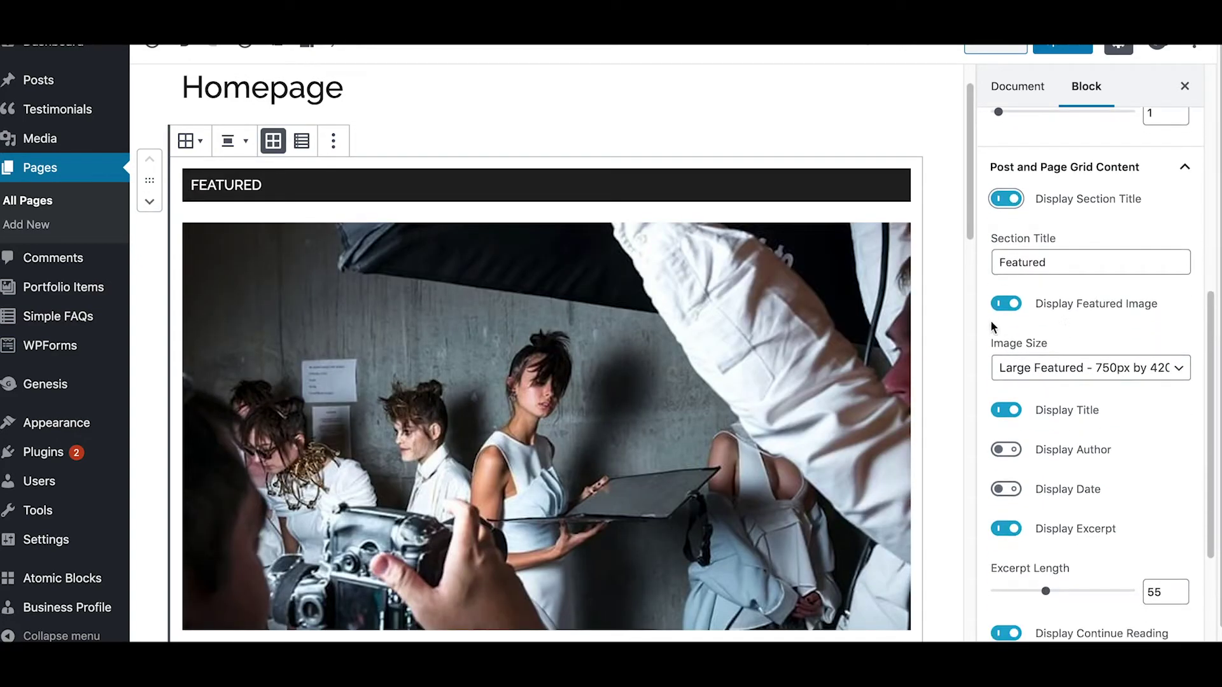
click(1016, 308)
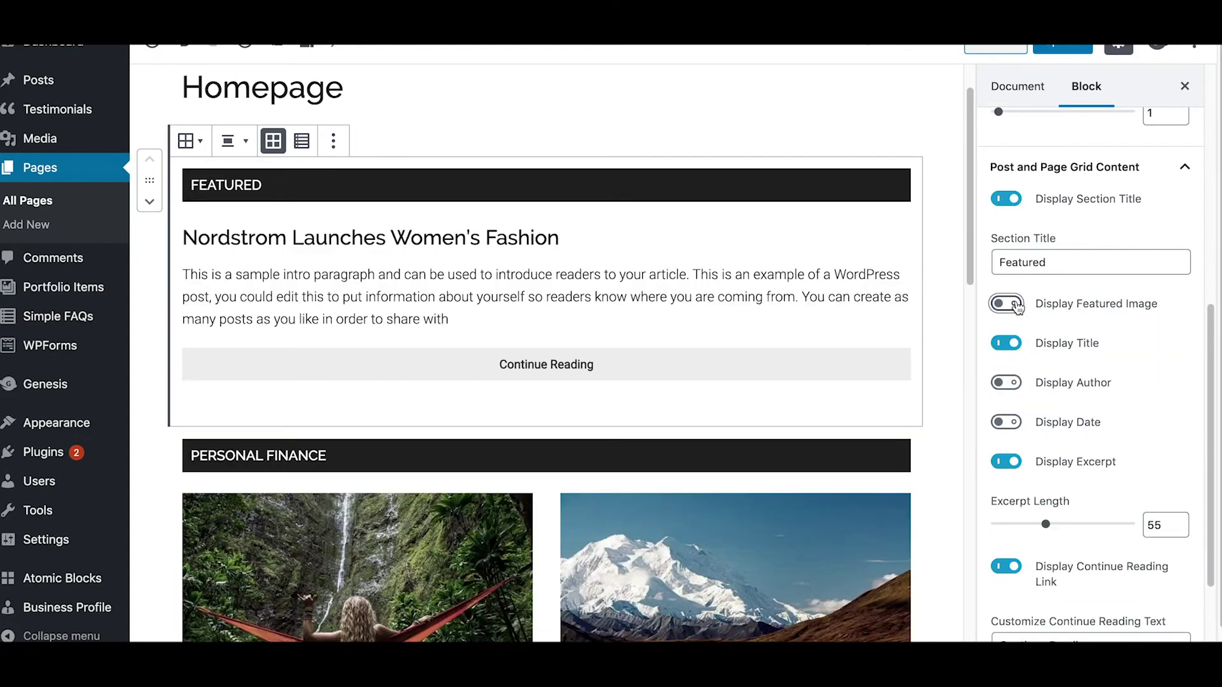
click(1017, 308)
scroll(1018, 308, down, 1)
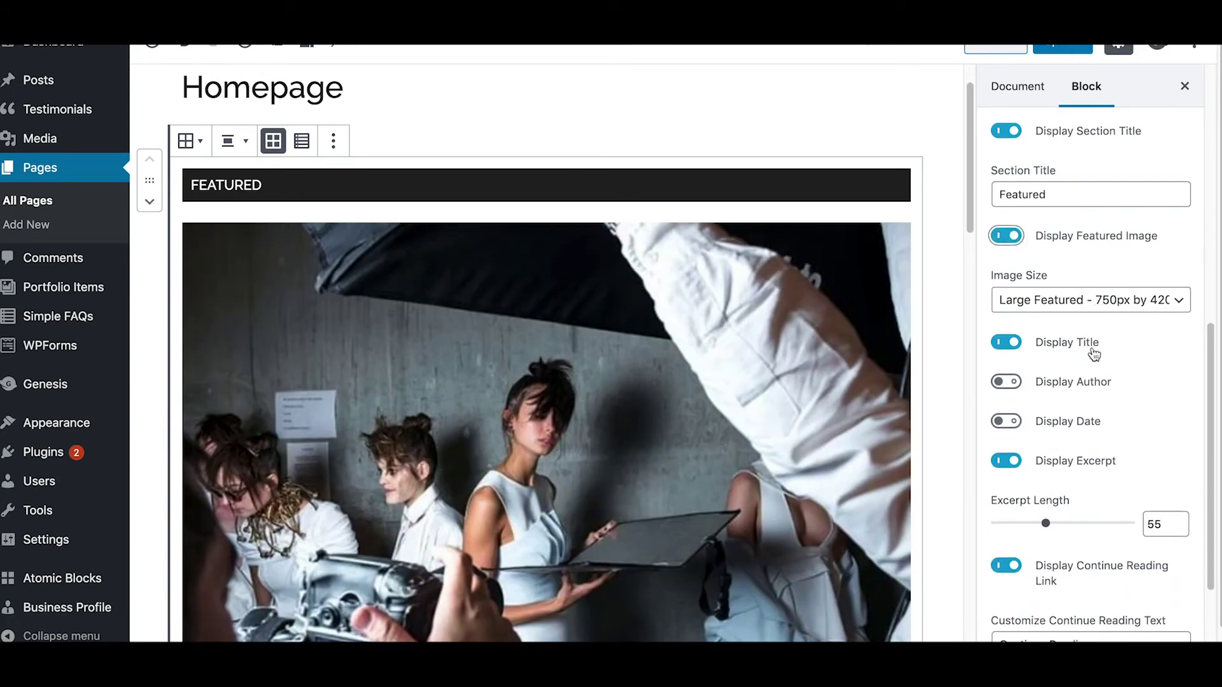
scroll(769, 341, down, 3)
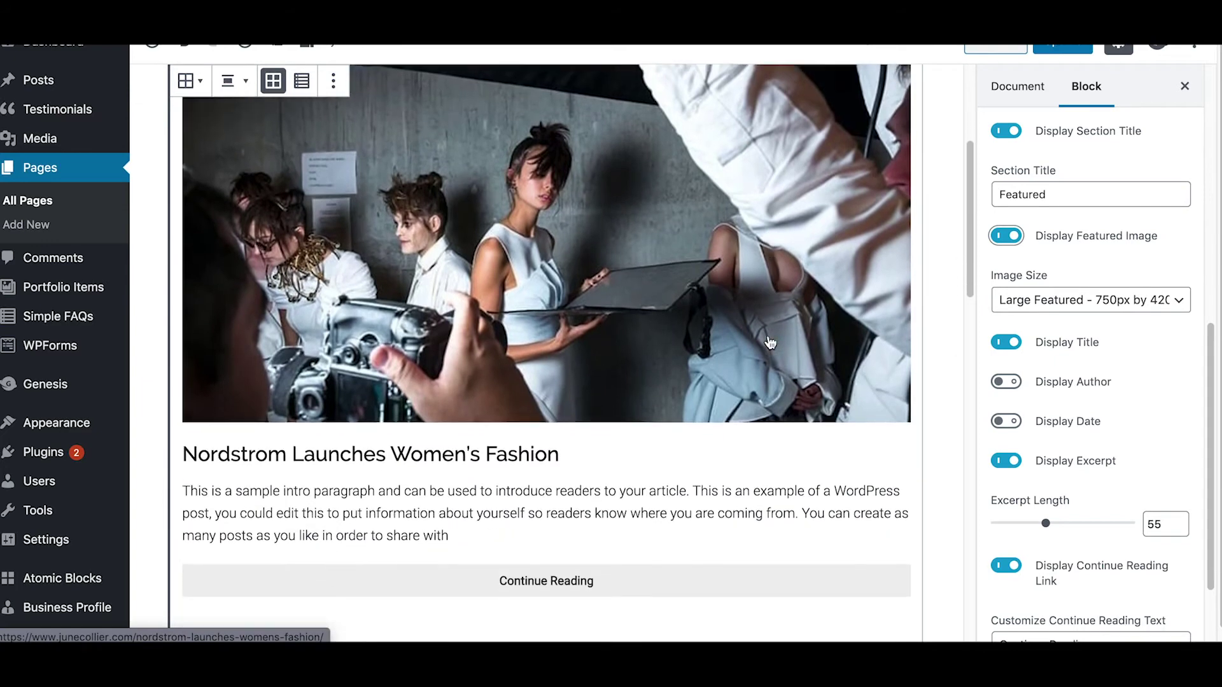
- Toggle post title, author, date and excerpt, leaving author and date hidden
click(1016, 342)
click(1016, 342)
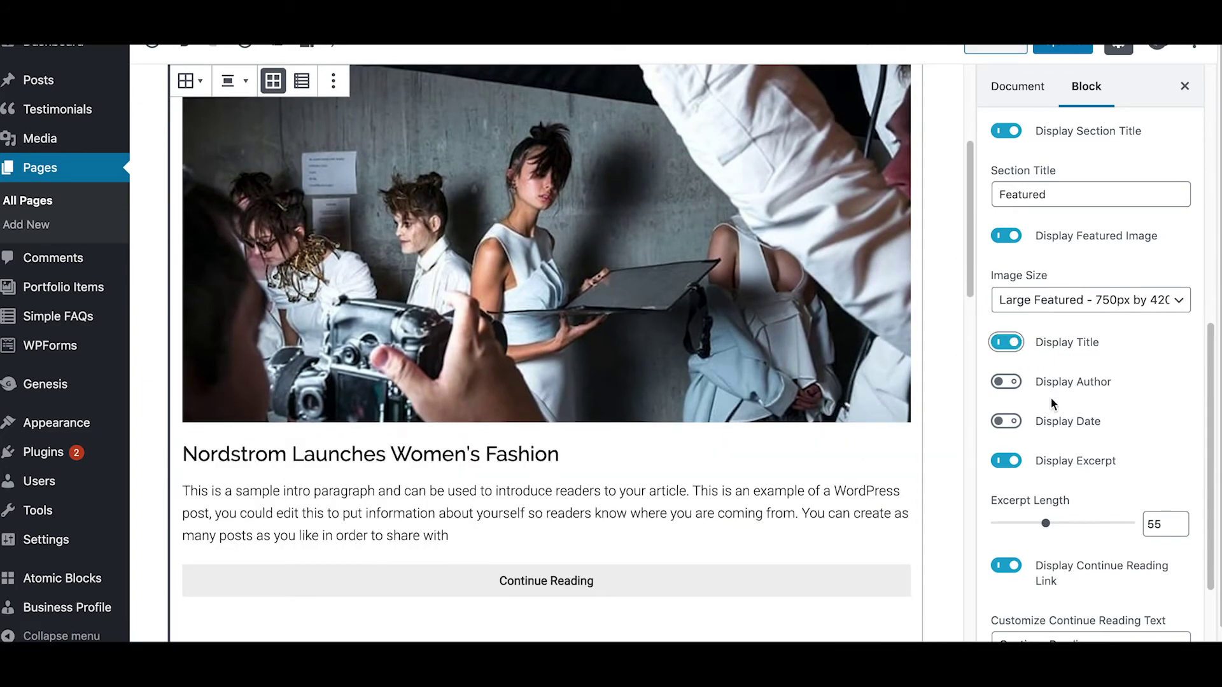
click(1010, 384)
click(1010, 385)
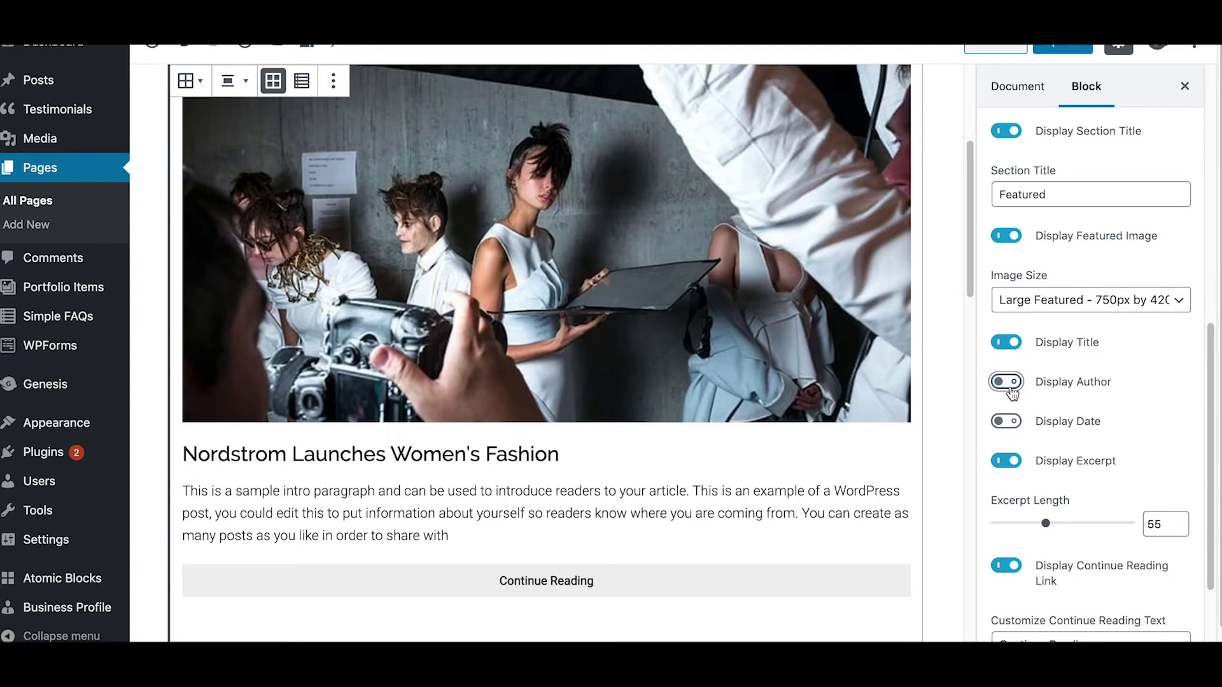
click(1005, 423)
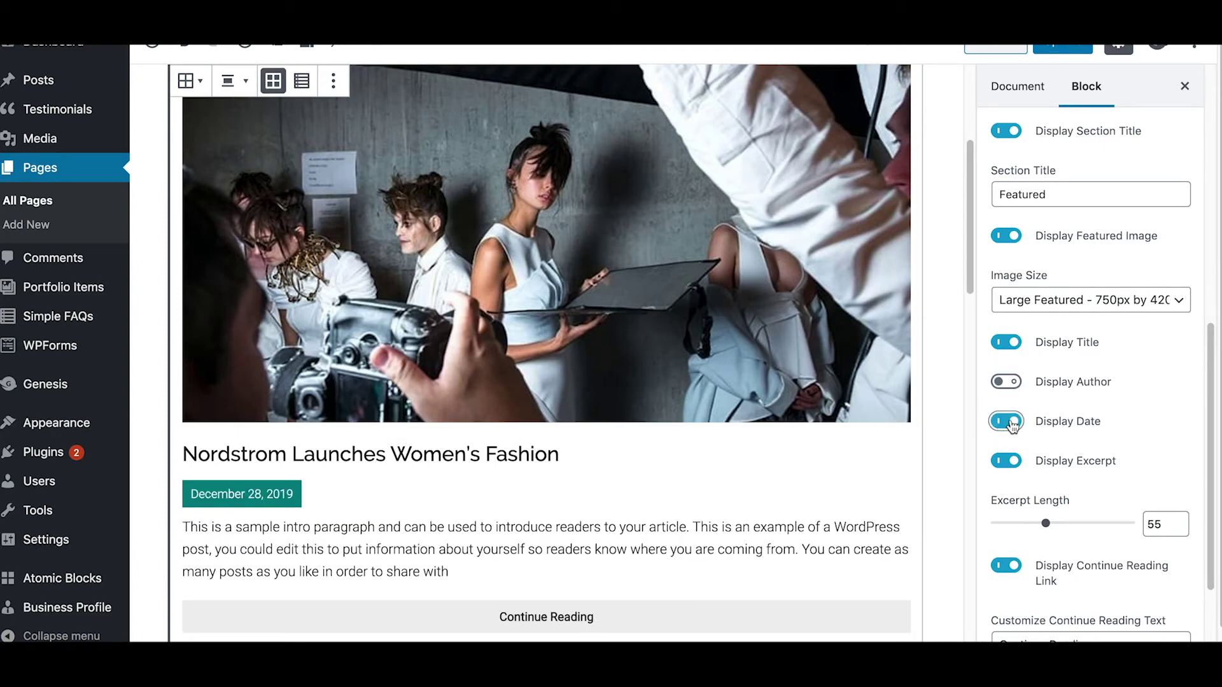
click(1011, 423)
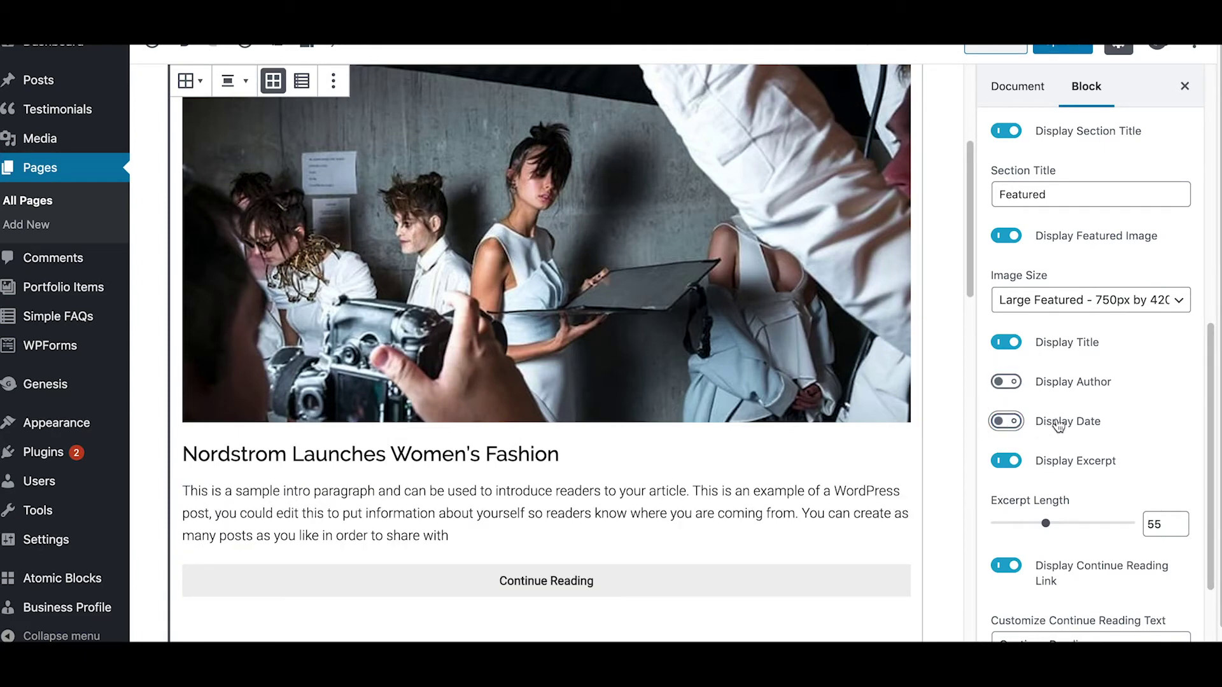
scroll(1056, 423, down, 1)
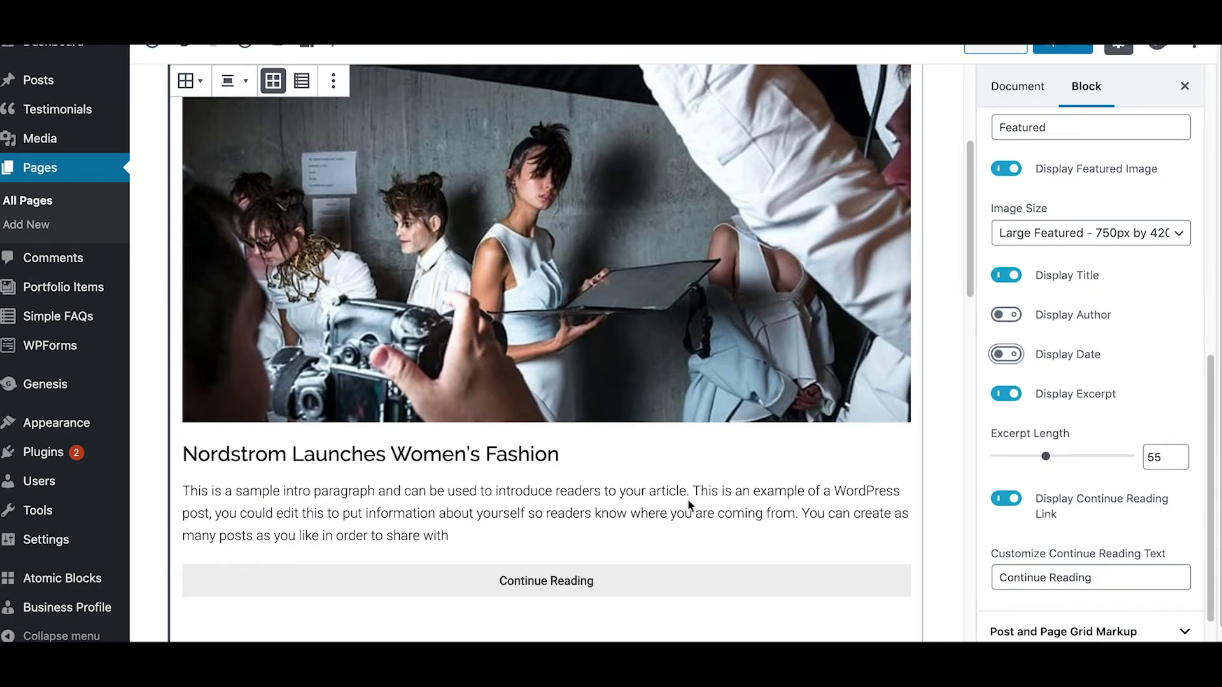
click(1014, 390)
click(1012, 409)
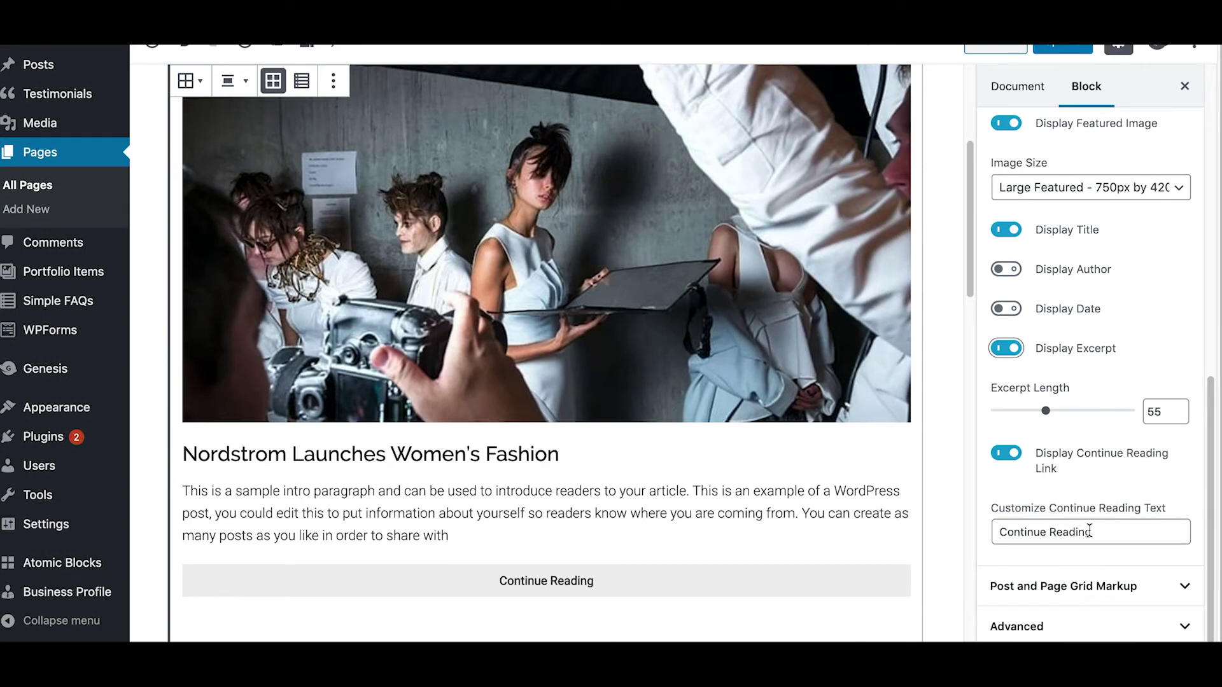
drag(1093, 532, 983, 530)
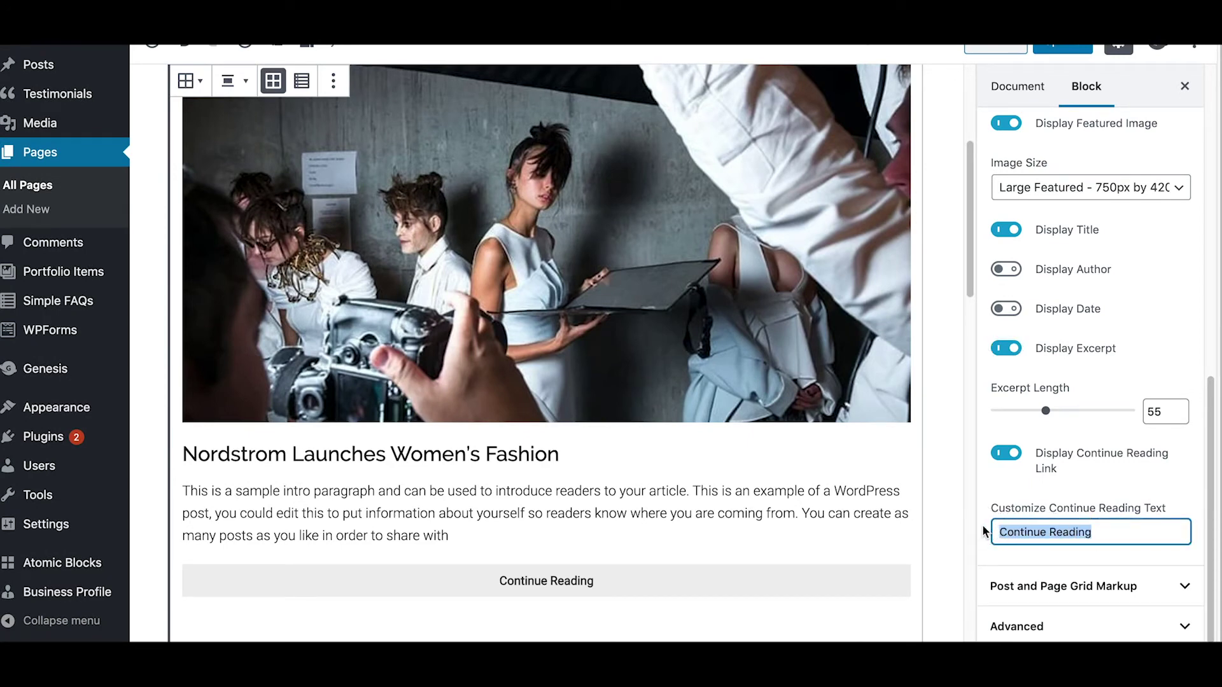
text(Read More)
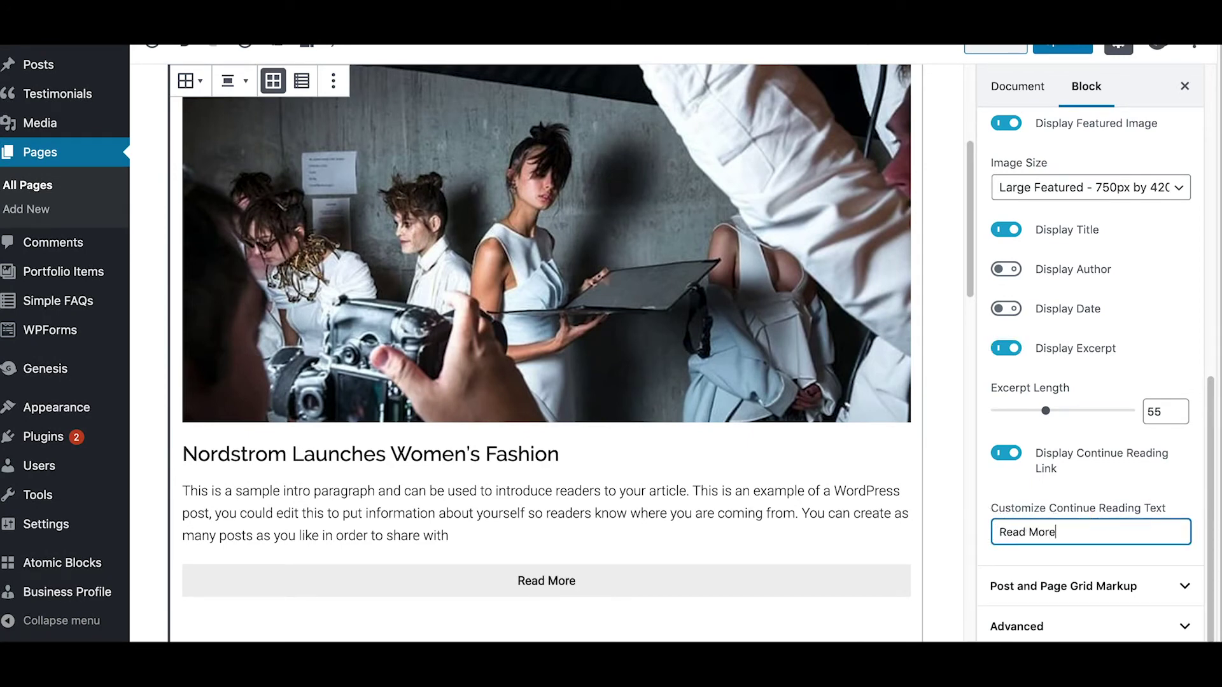
key(ctrl+z)
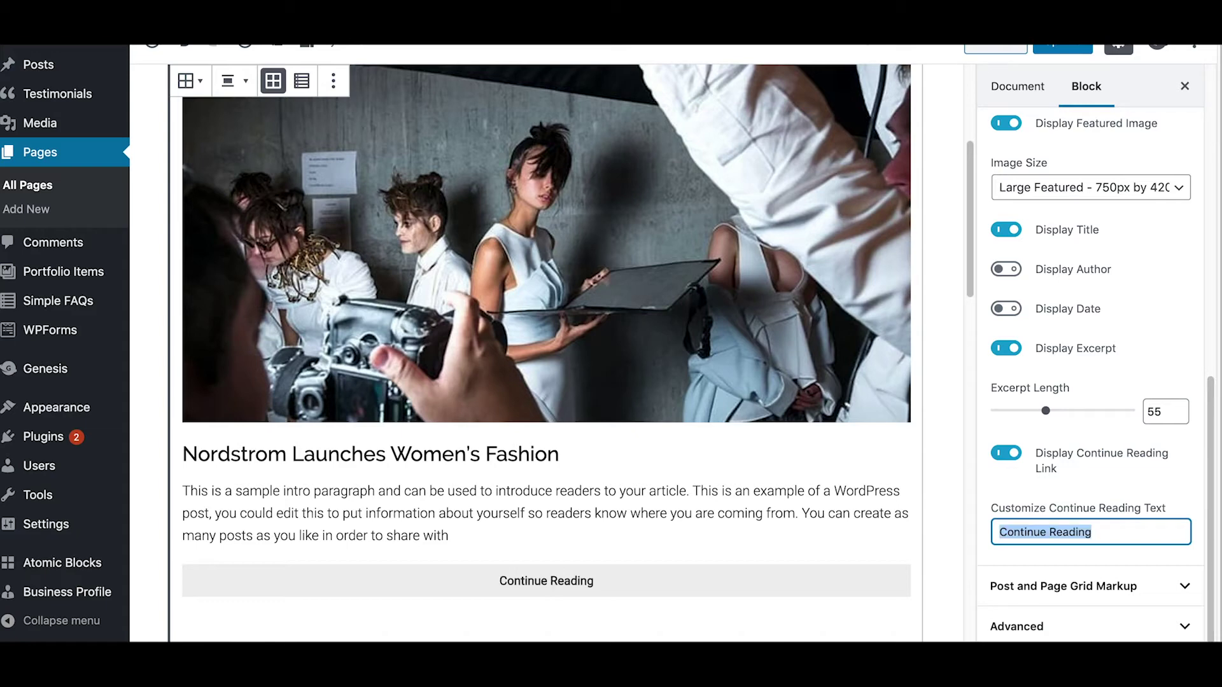
click(1016, 459)
click(1009, 515)
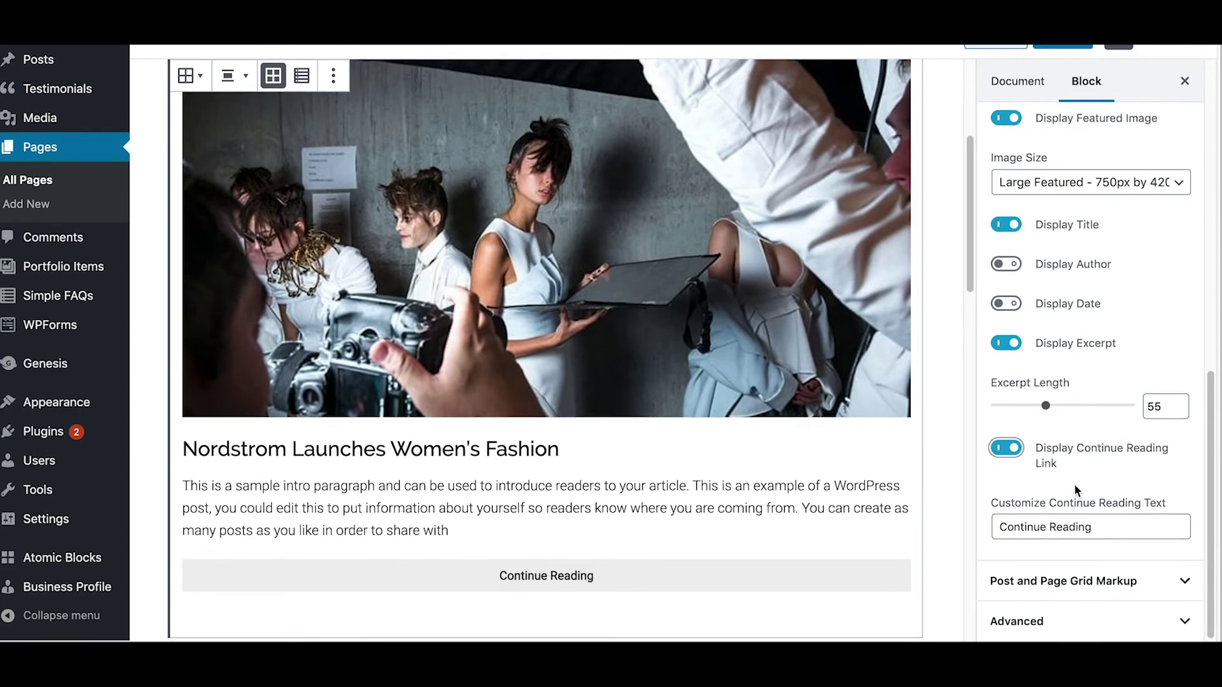
- Expand and collapse the Post and Page Grid Markup panel, then scroll to the Personal Finance grid
click(1153, 586)
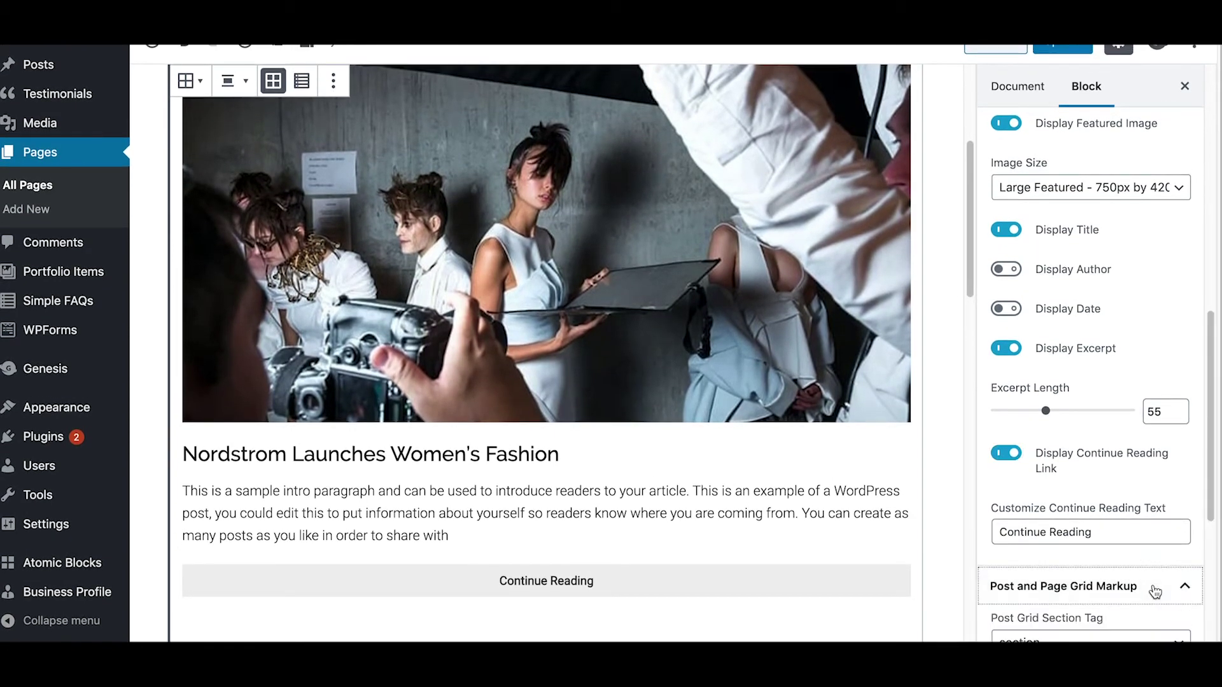
click(1155, 587)
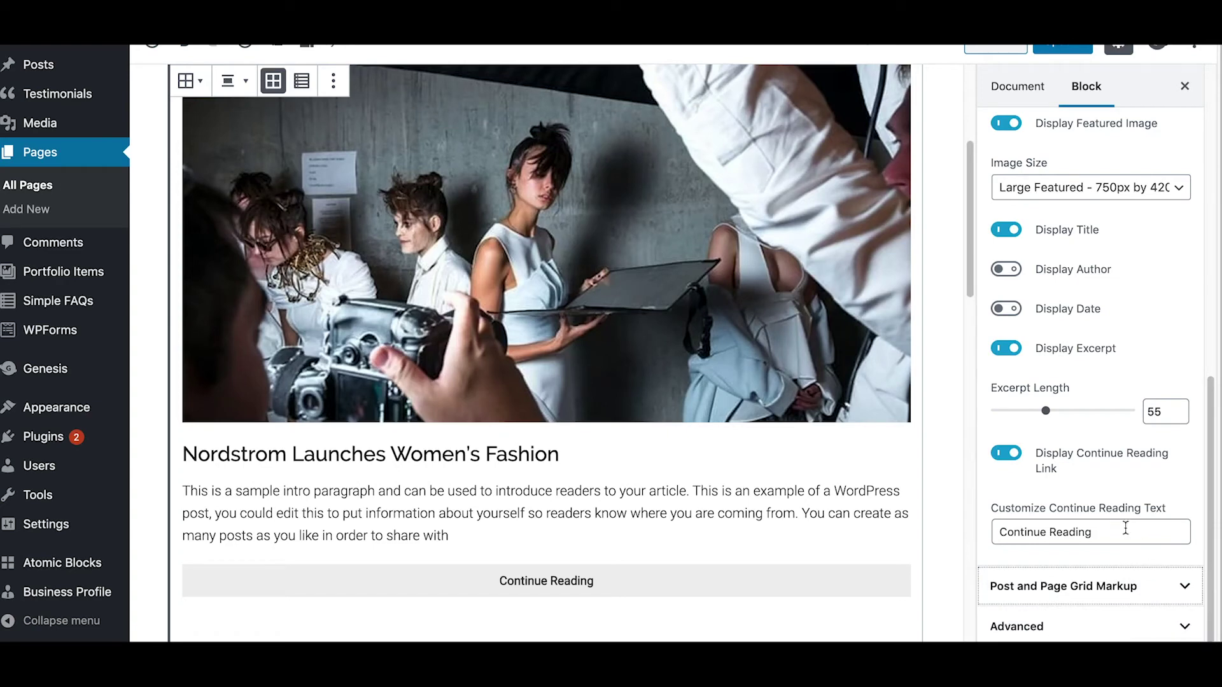
scroll(707, 430, up, 3)
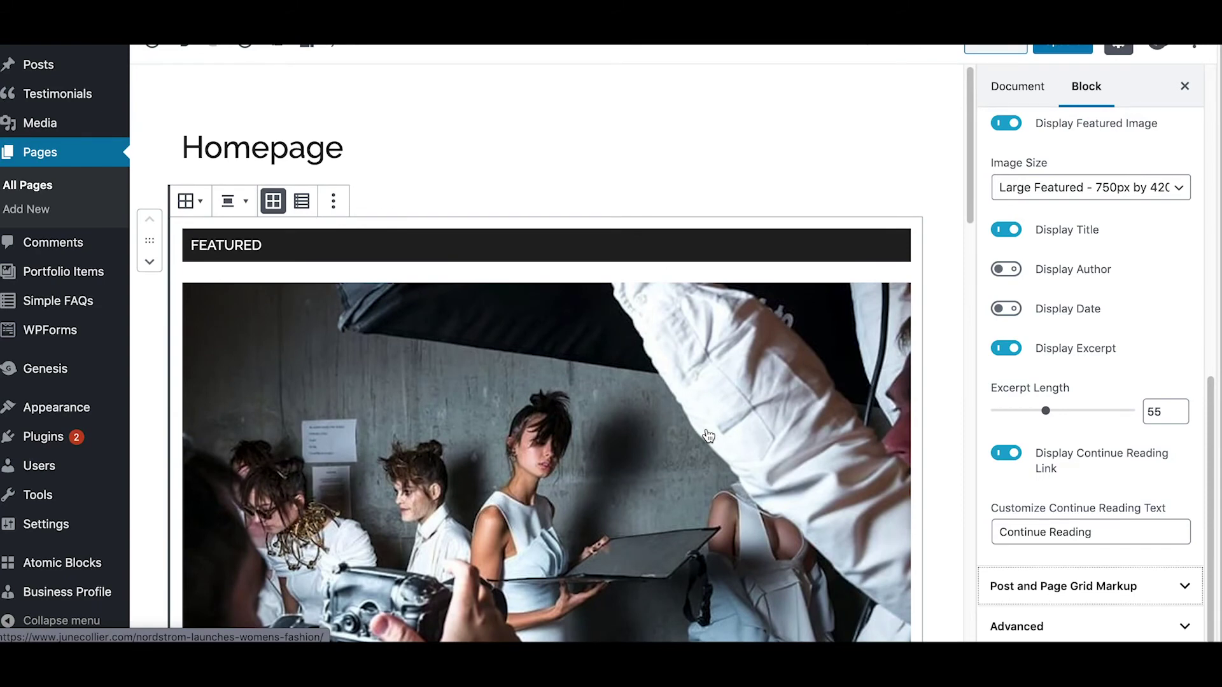
scroll(649, 405, down, 5)
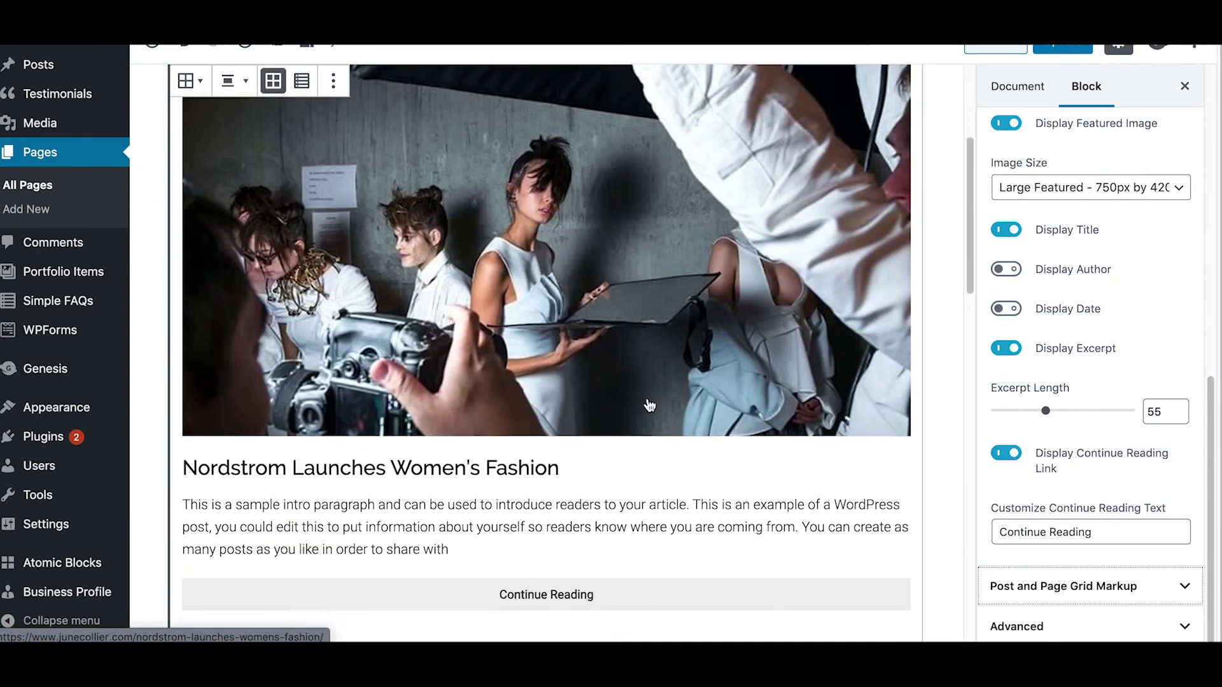
scroll(649, 405, down, 3)
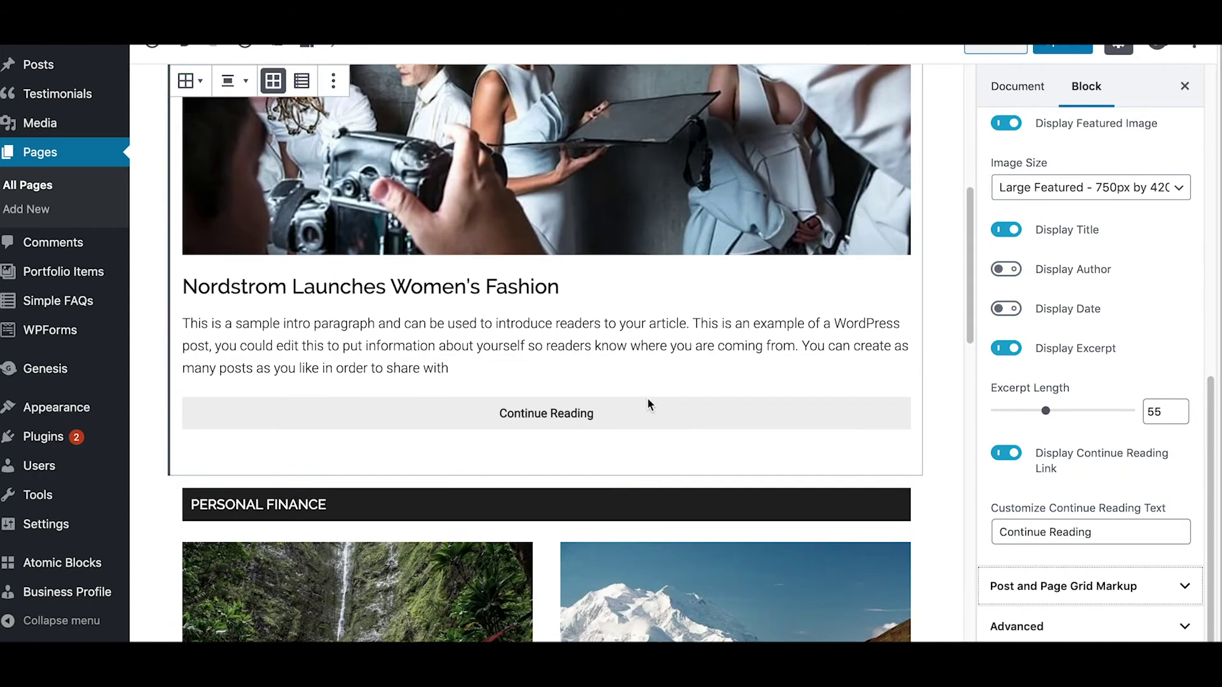
scroll(647, 400, down, 1)
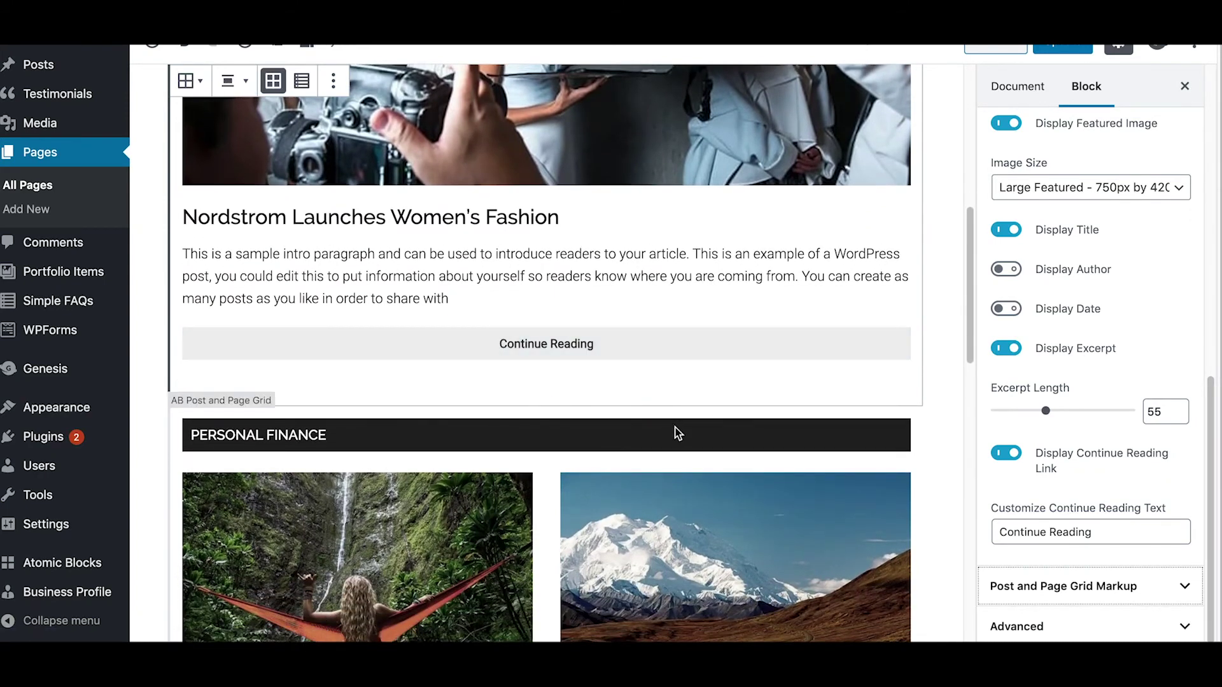
scroll(678, 433, down, 2)
click(614, 303)
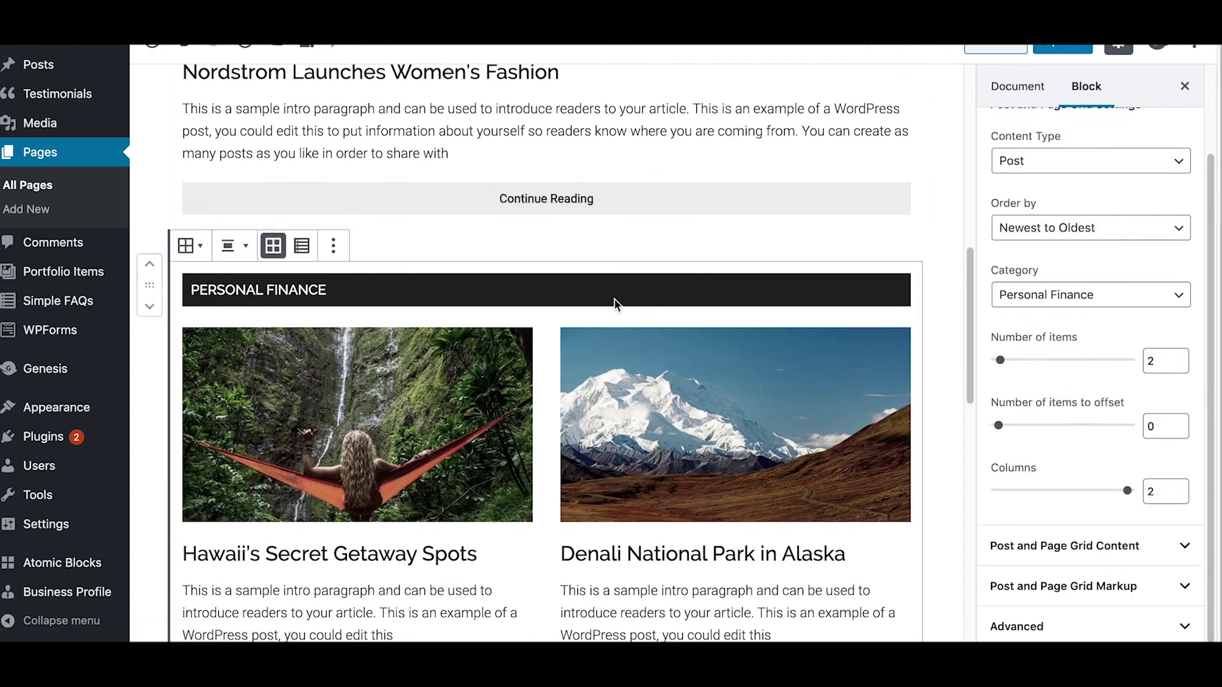
scroll(639, 330, down, 1)
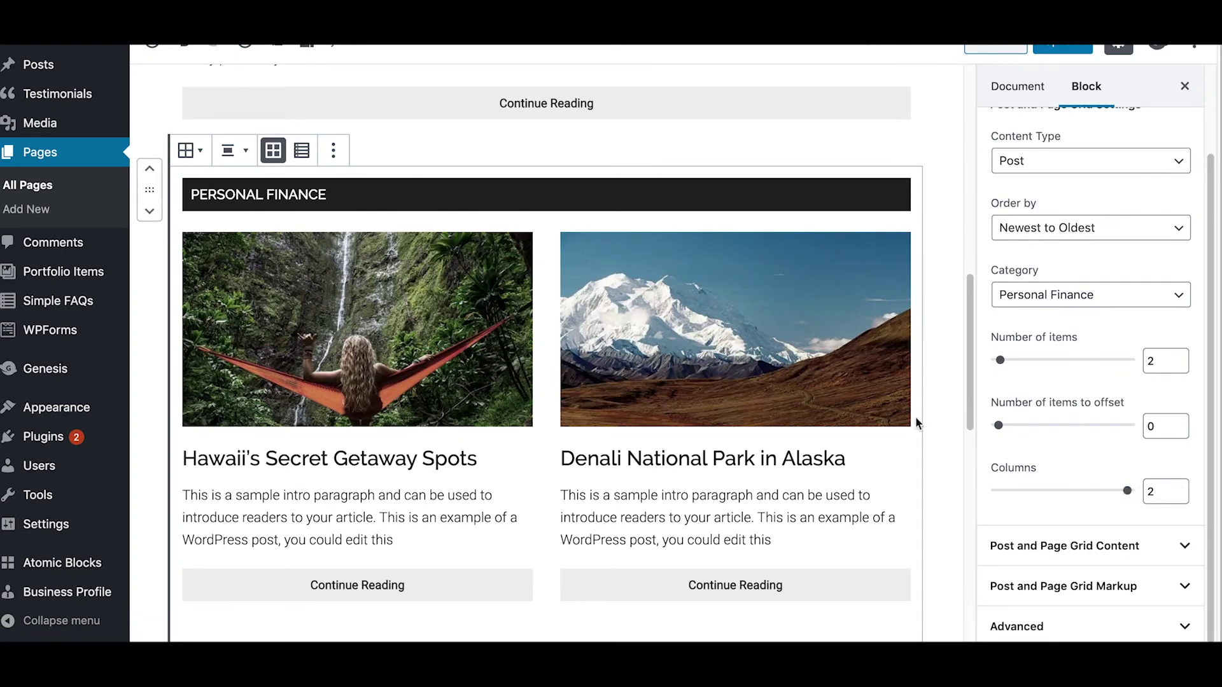
scroll(792, 393, up, 6)
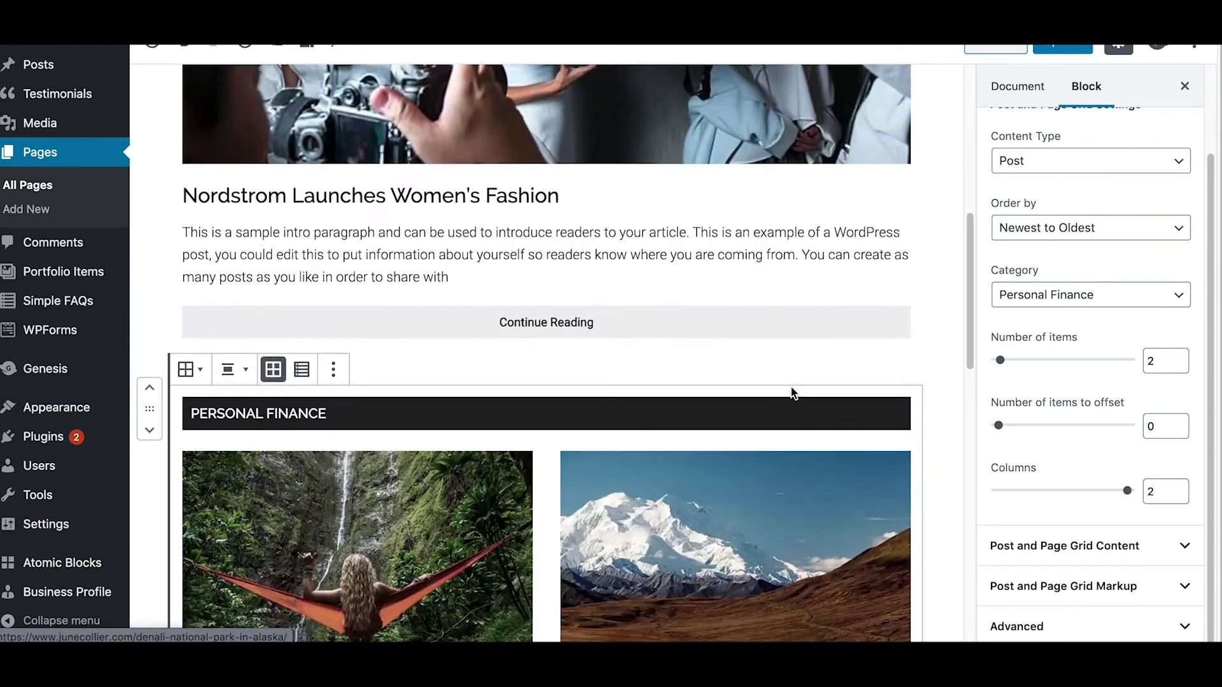